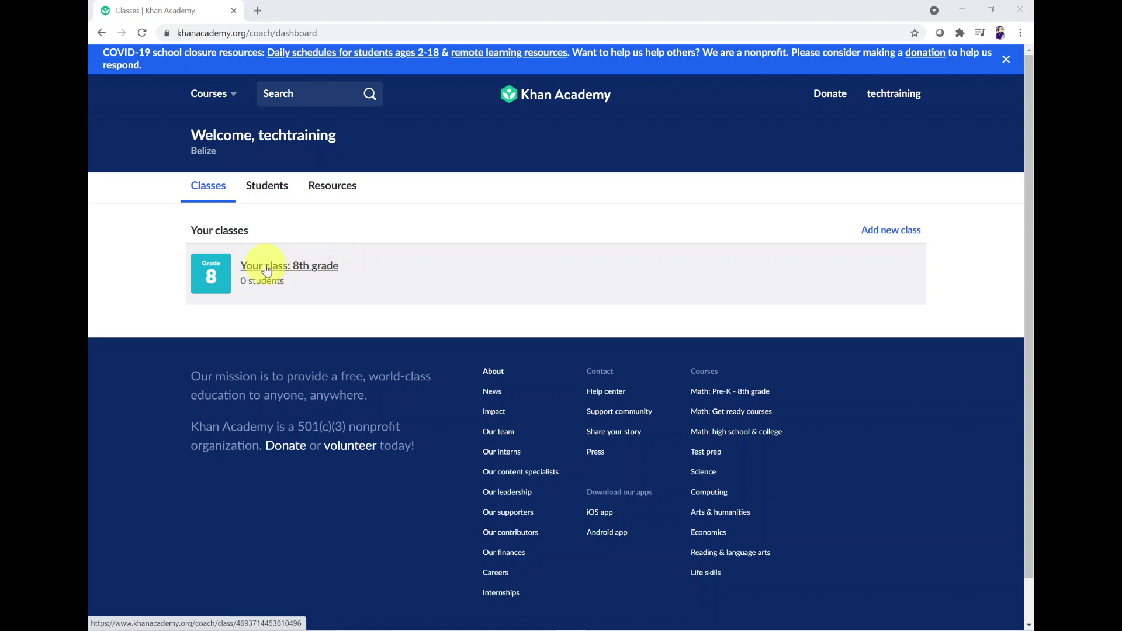
# Step: Open the 8th grade class roster and fill in the suggested 8th Grade class name
pyautogui.click(267, 270)
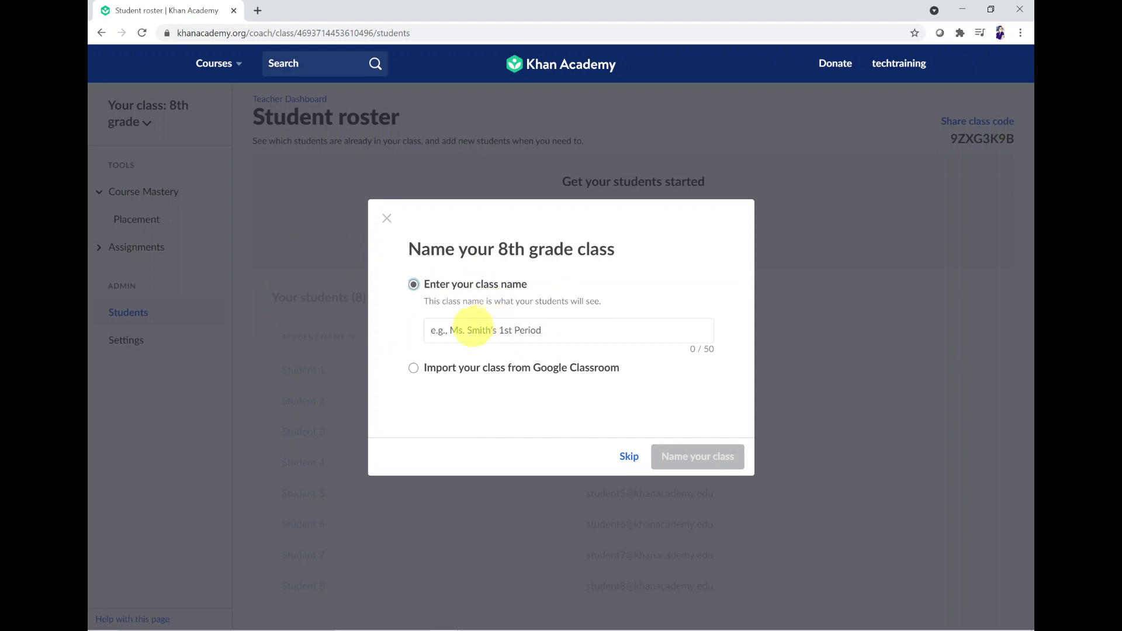
pyautogui.click(447, 329)
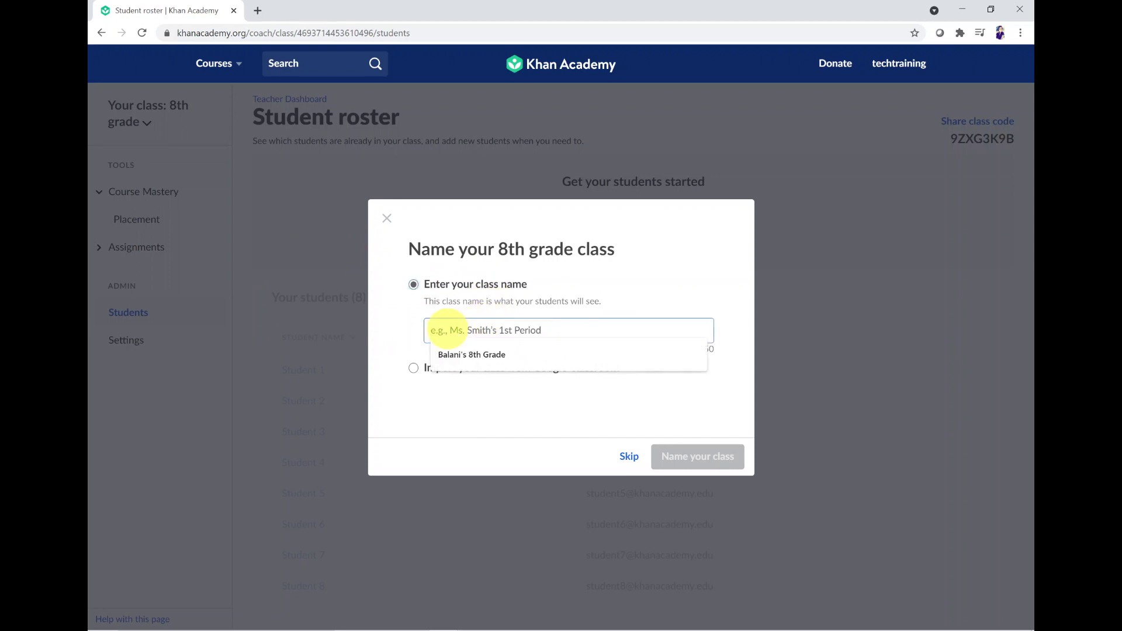
pyautogui.press('Down')
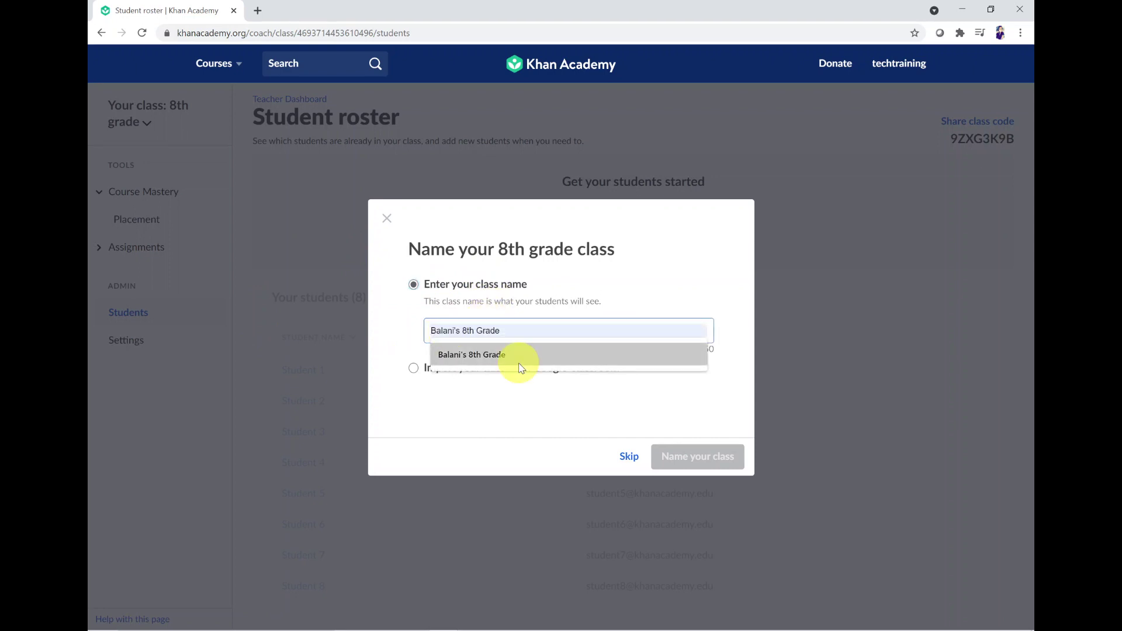
pyautogui.click(502, 355)
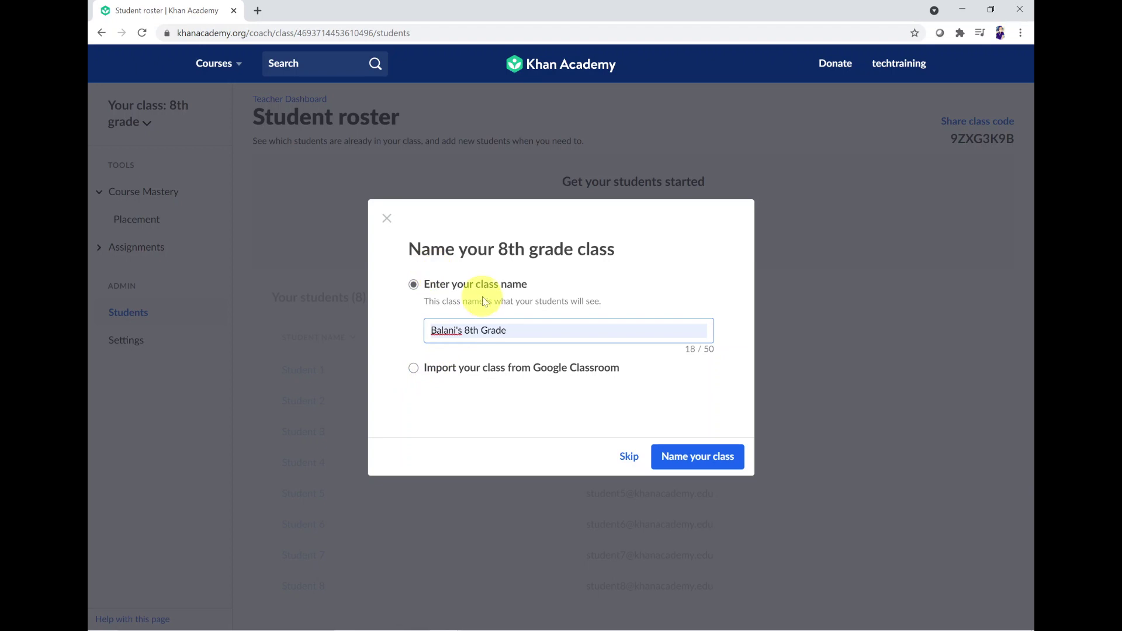
# Step: Save the 8th Grade class name, select the class code, and start adding new students
pyautogui.click(685, 464)
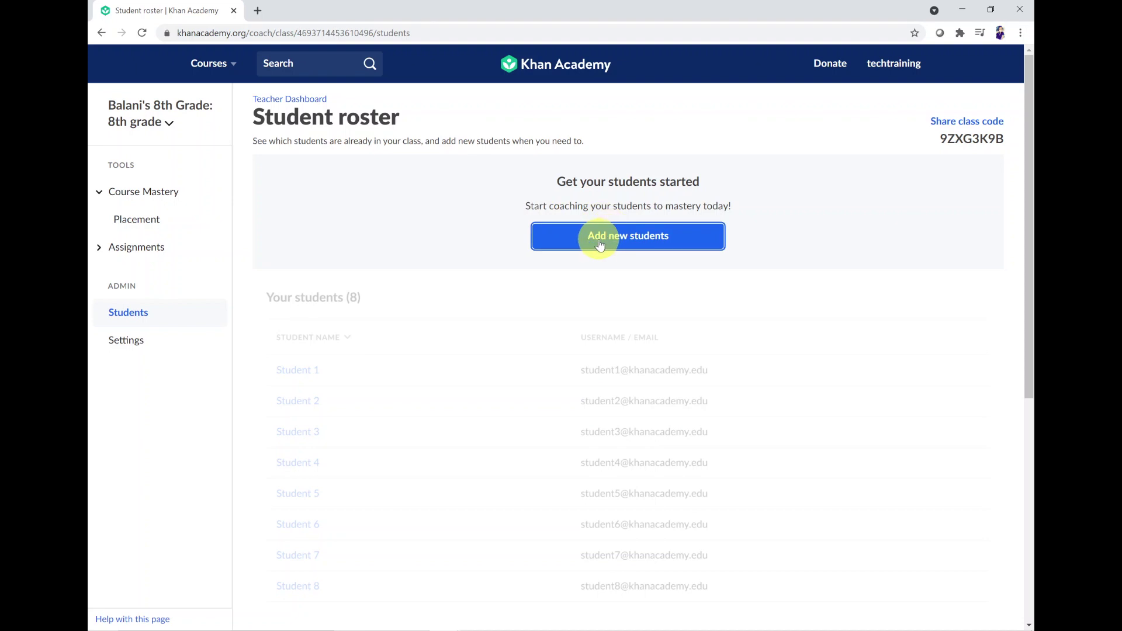
pyautogui.moveTo(941, 143); pyautogui.dragTo(983, 140)
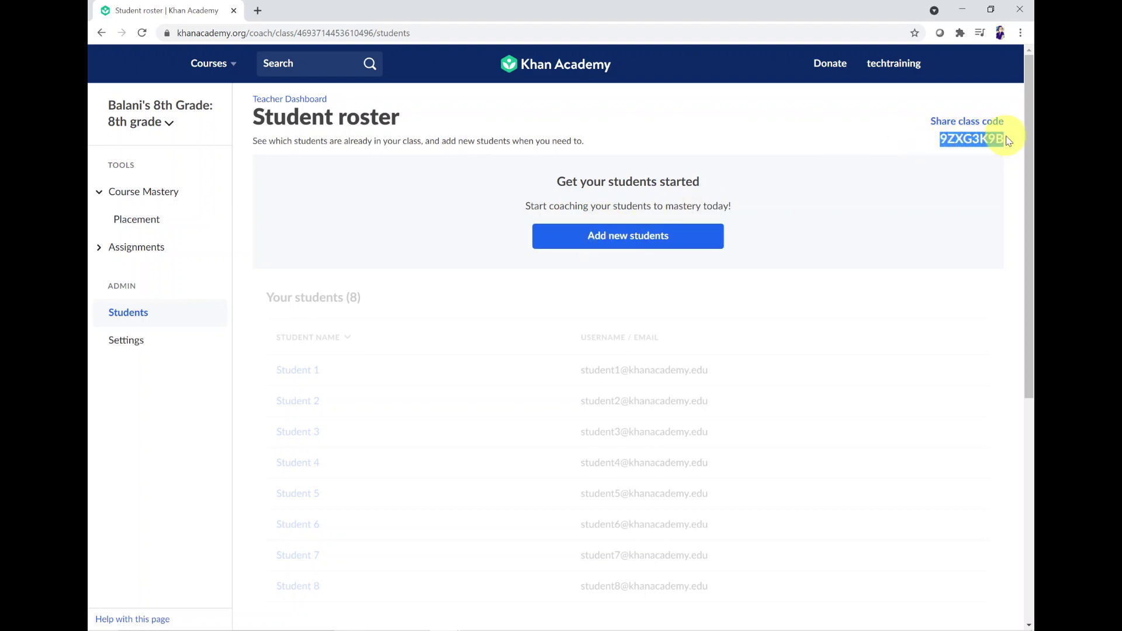
pyautogui.moveTo(1007, 142); pyautogui.dragTo(982, 137)
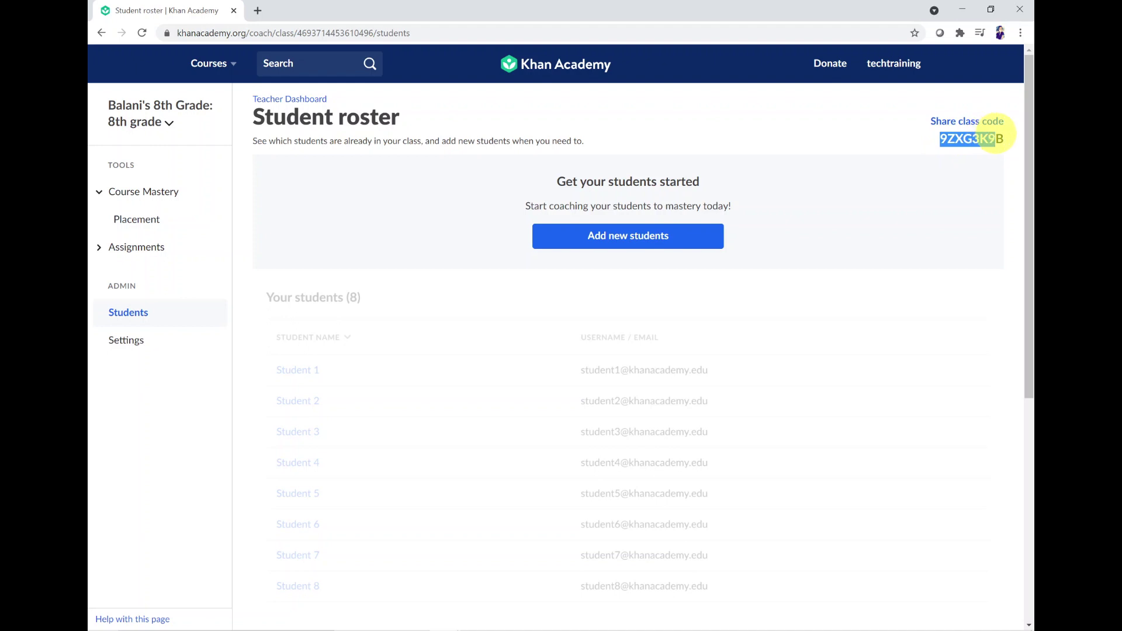
pyautogui.click(604, 244)
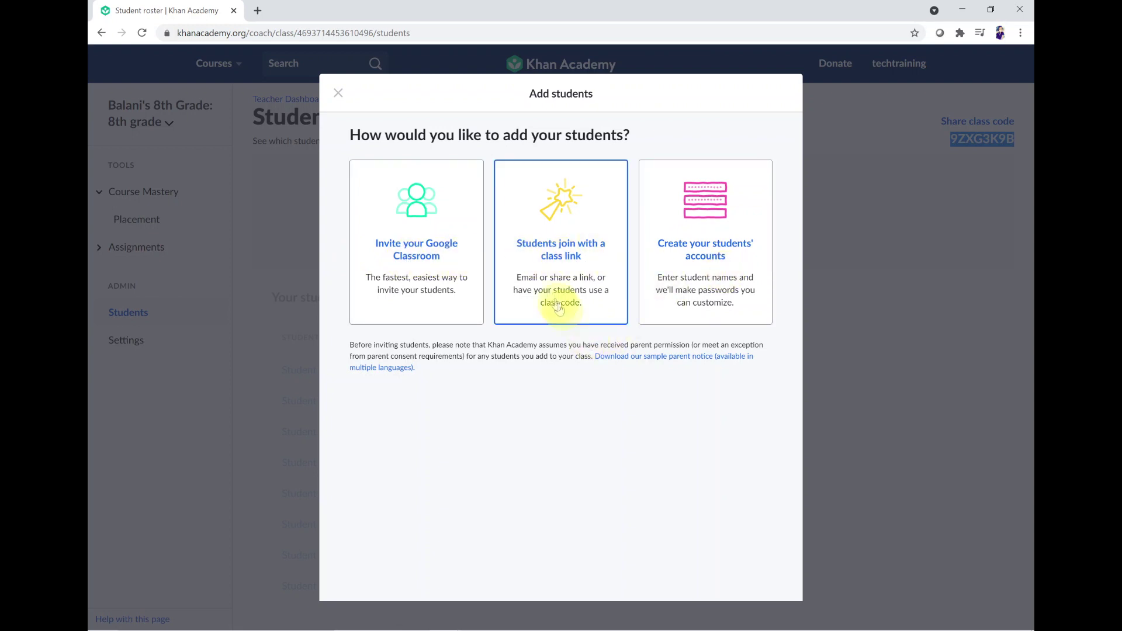
# Step: Choose the class-link option and copy the class join link
pyautogui.click(568, 246)
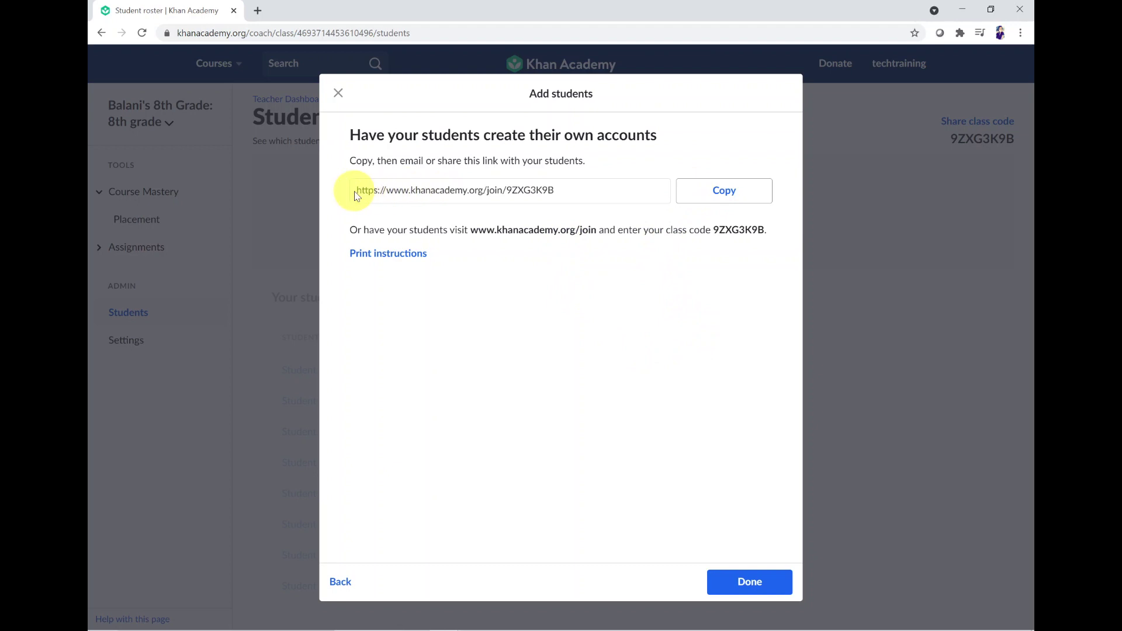
pyautogui.moveTo(358, 195); pyautogui.dragTo(565, 195)
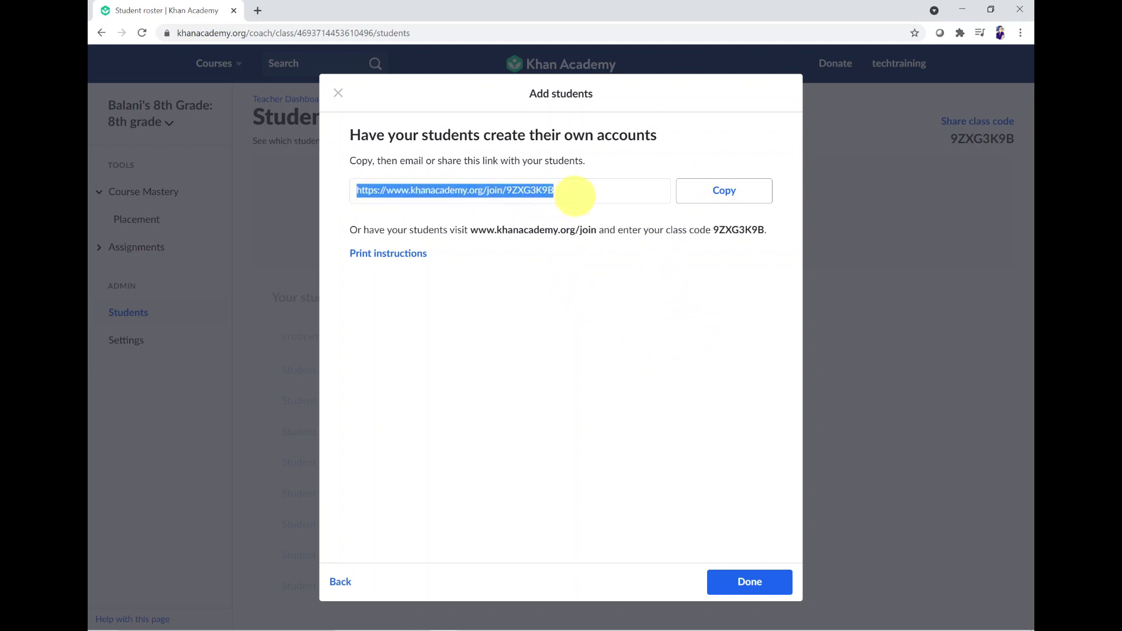
pyautogui.click(708, 199)
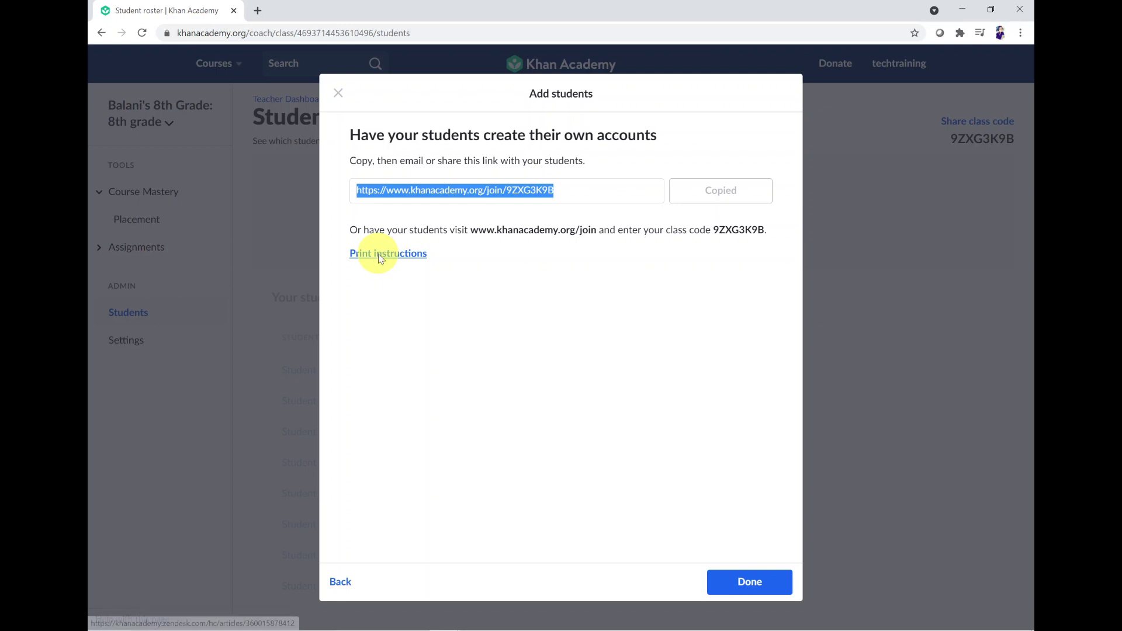
# Step: Open the help article on printing class-code handouts and its English handout PDF
pyautogui.click(379, 259)
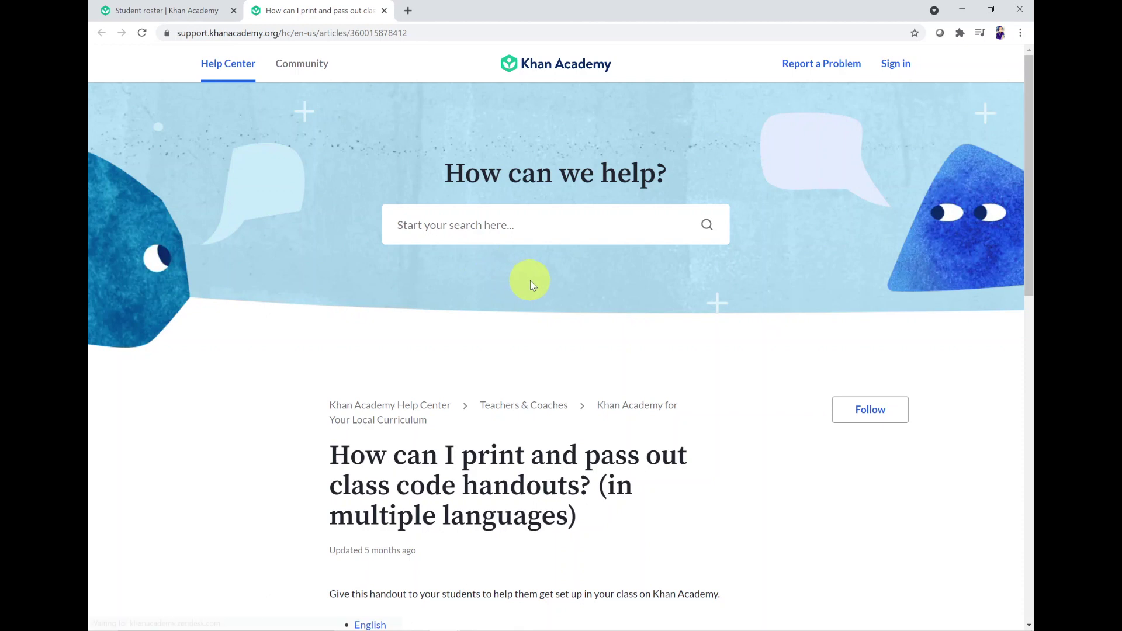
pyautogui.scroll(-7, 531, 284)
pyautogui.scroll(-5, 531, 282)
pyautogui.scroll(5, 531, 283)
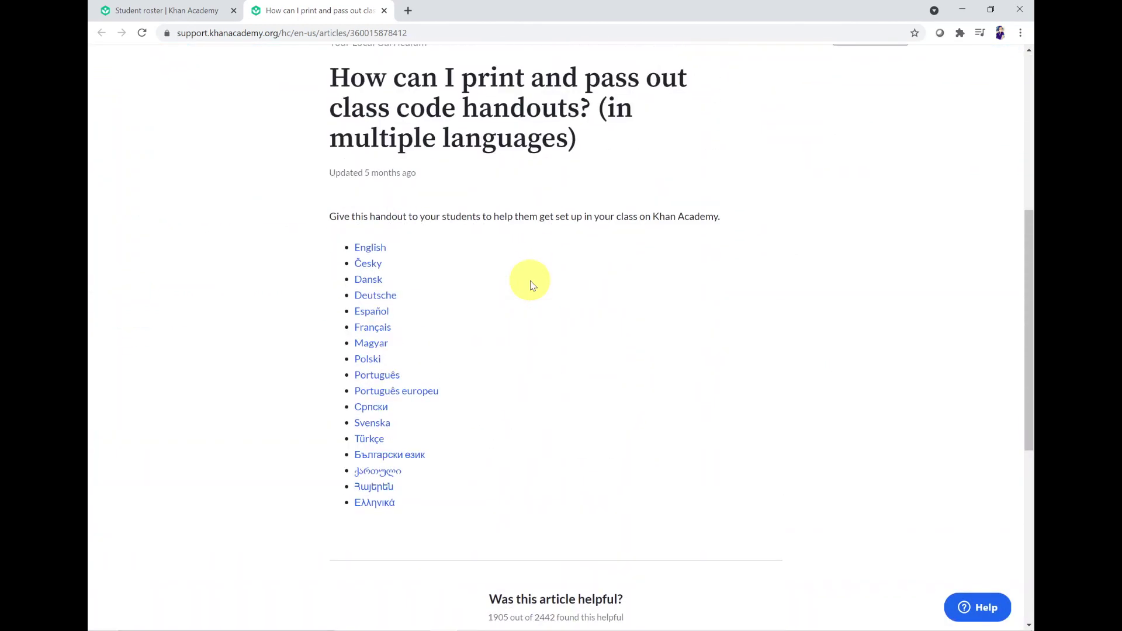
pyautogui.scroll(2, 530, 285)
pyautogui.scroll(-2, 531, 281)
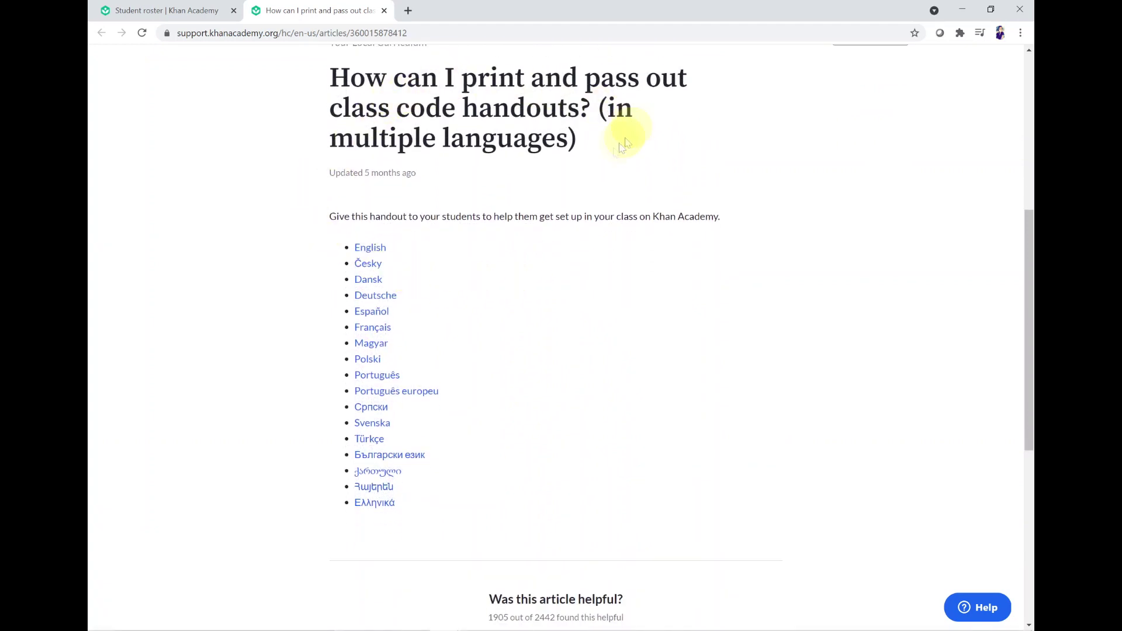
pyautogui.click(370, 250)
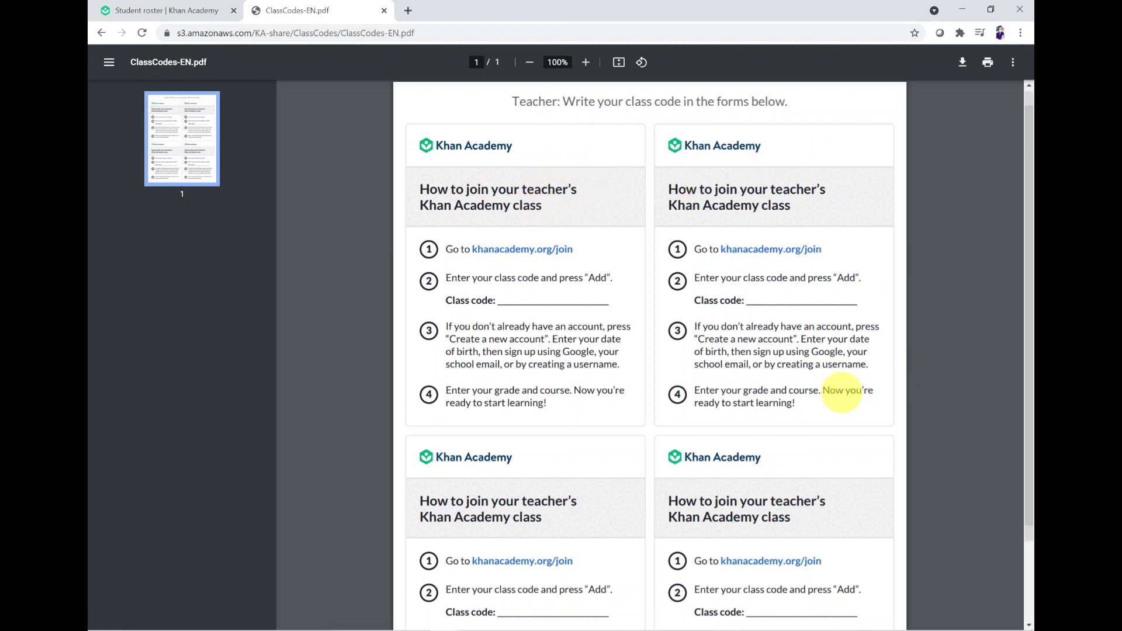
# Step: Read through the ClassCodes-EN.pdf handout, then close its tab to return to the class link dialog
pyautogui.scroll(-2, 702, 339)
pyautogui.scroll(2, 555, 292)
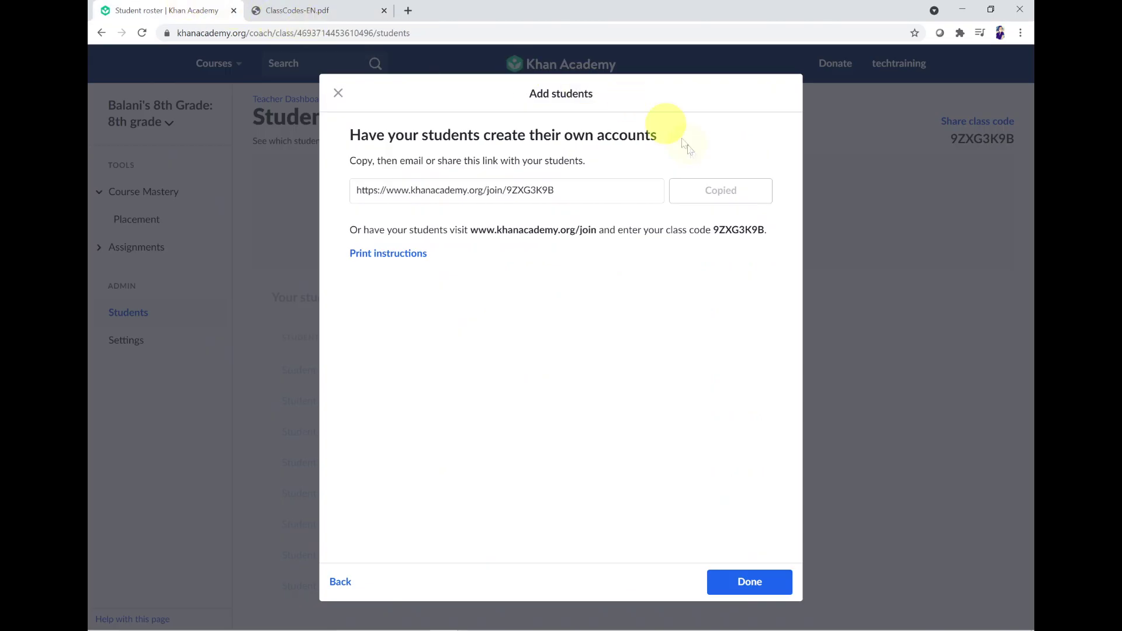
pyautogui.click(295, 10)
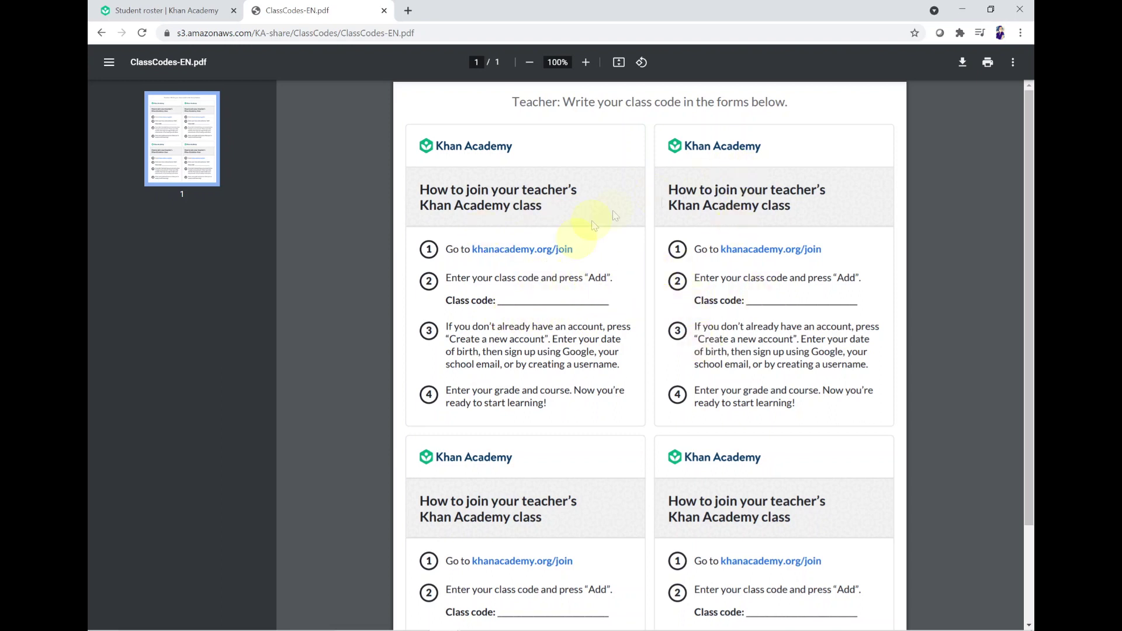
pyautogui.scroll(-2, 841, 471)
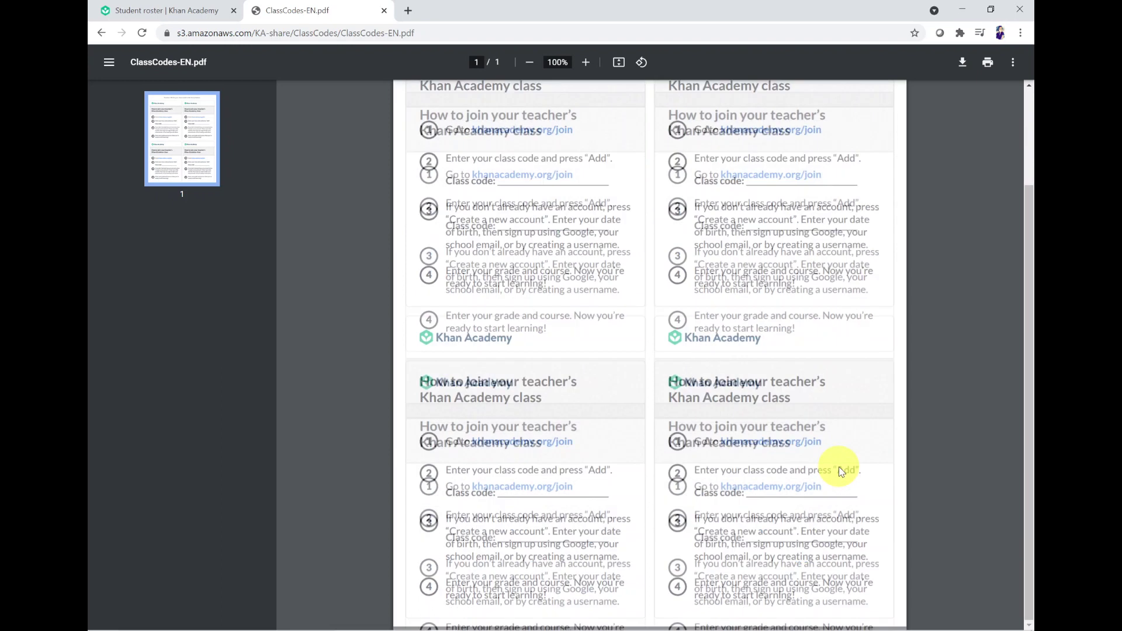
pyautogui.scroll(2, 653, 237)
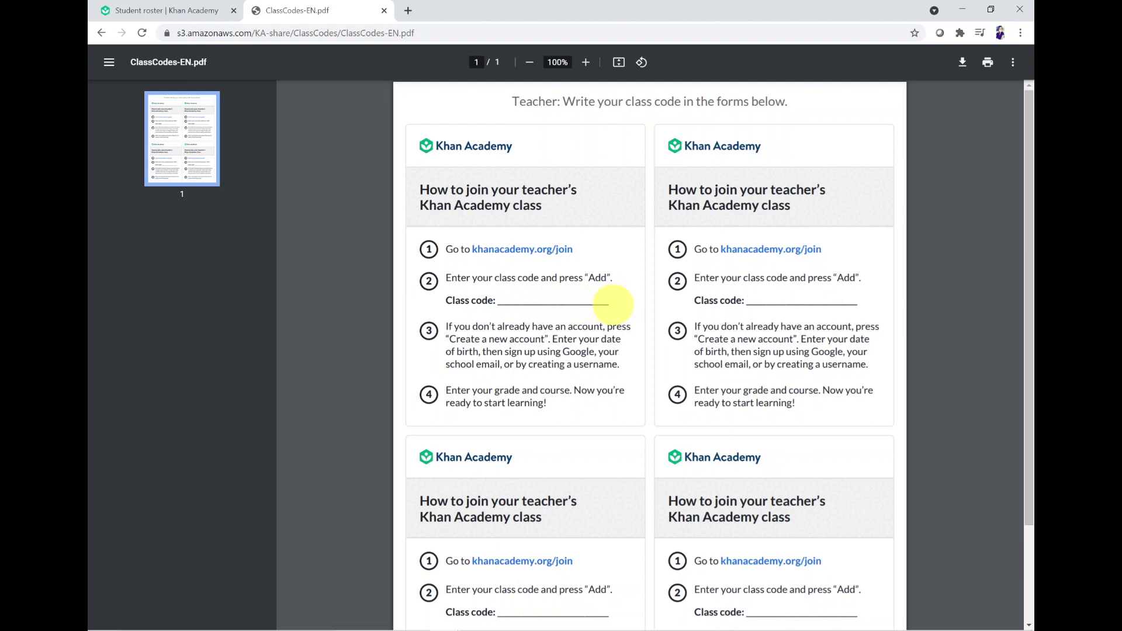
pyautogui.scroll(-1, 612, 304)
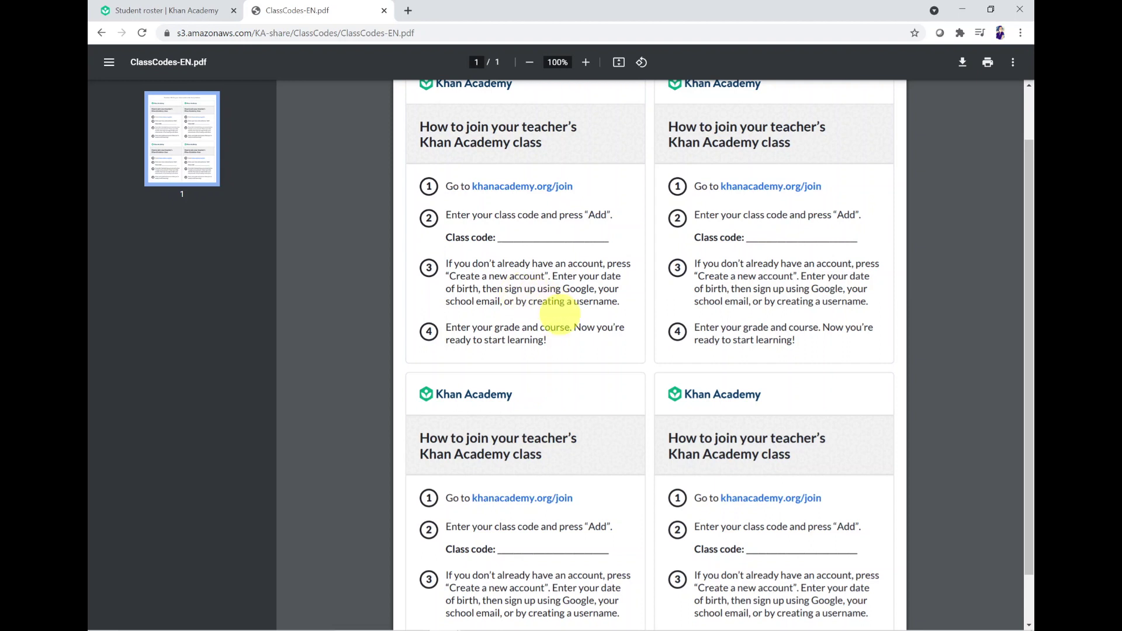
pyautogui.scroll(-1, 526, 295)
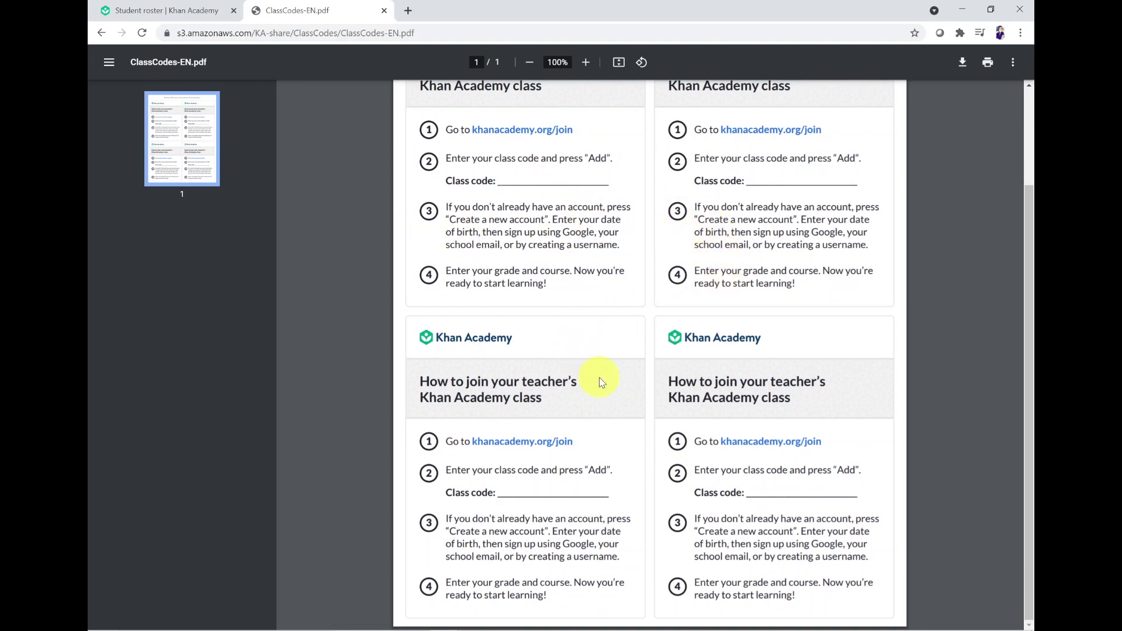
pyautogui.scroll(2, 622, 374)
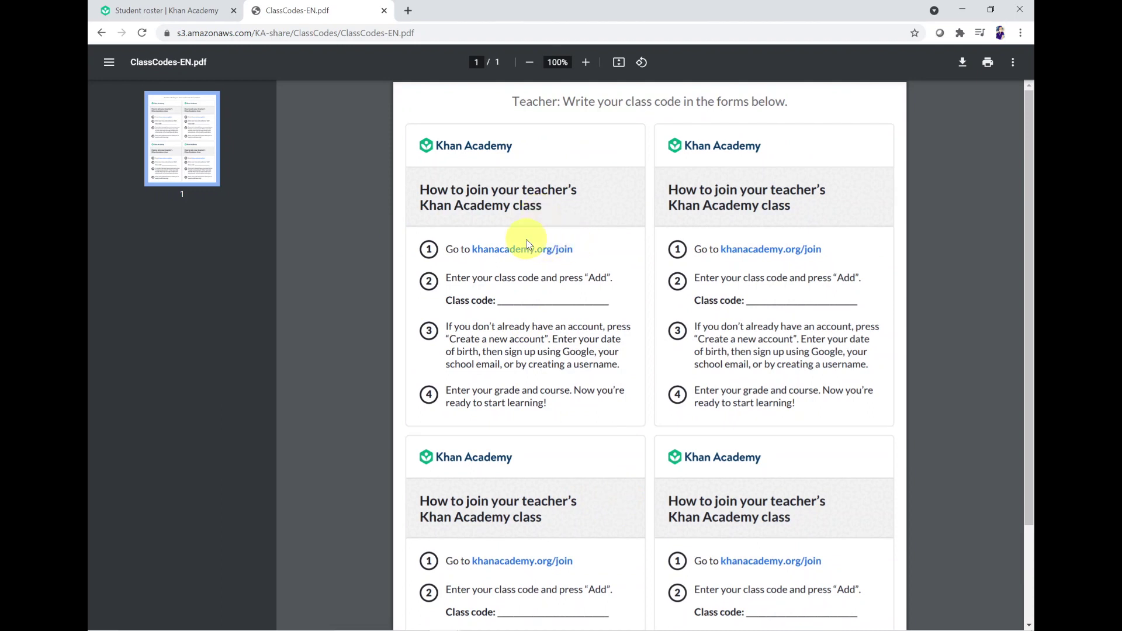
pyautogui.click(384, 11)
pyautogui.click(750, 579)
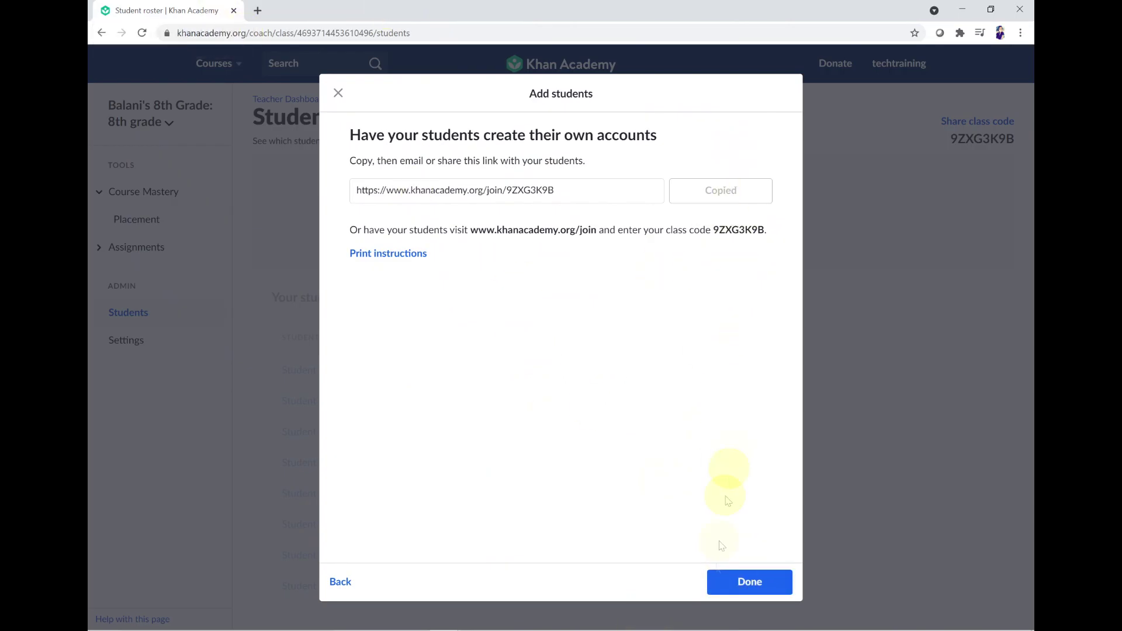
# Step: Reopen Add students and choose to create student accounts for the class
pyautogui.click(747, 581)
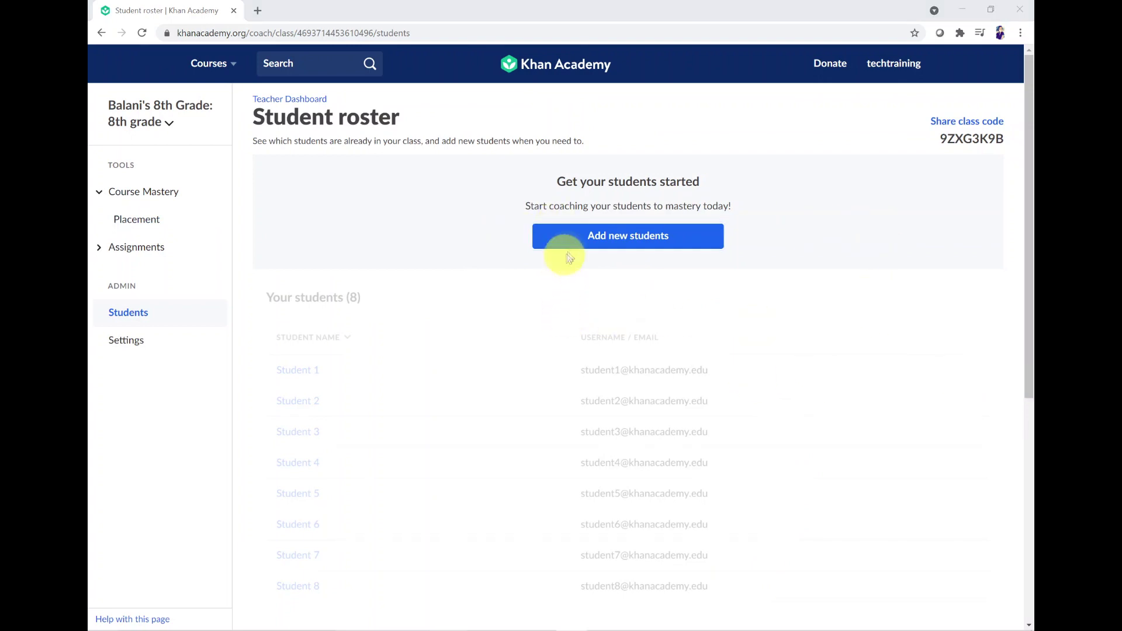
pyautogui.click(625, 244)
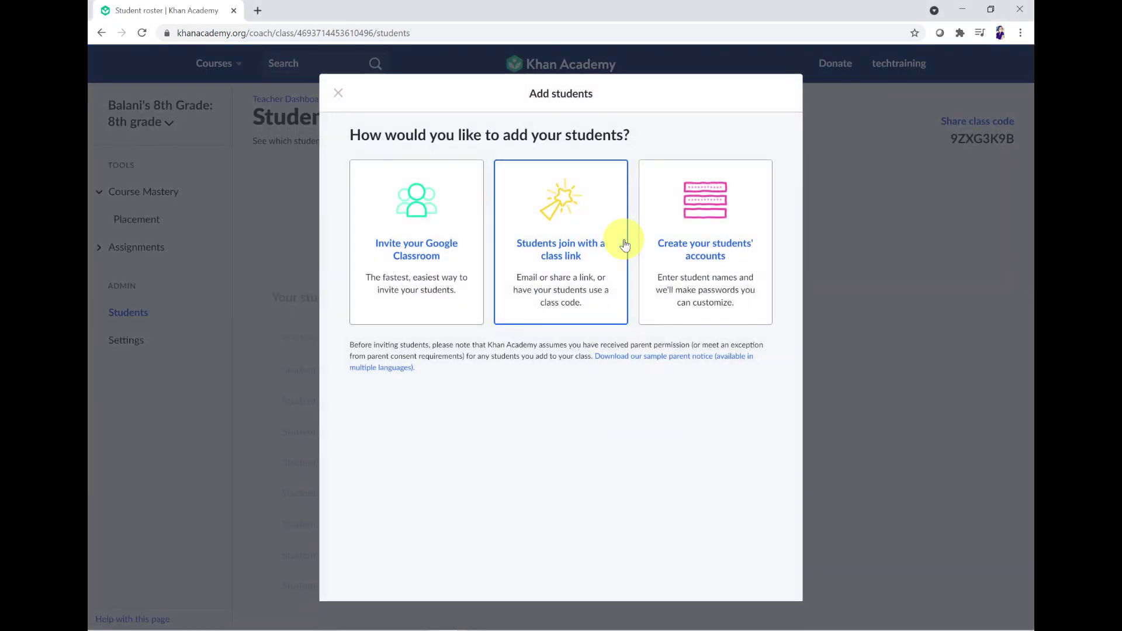
pyautogui.click(709, 228)
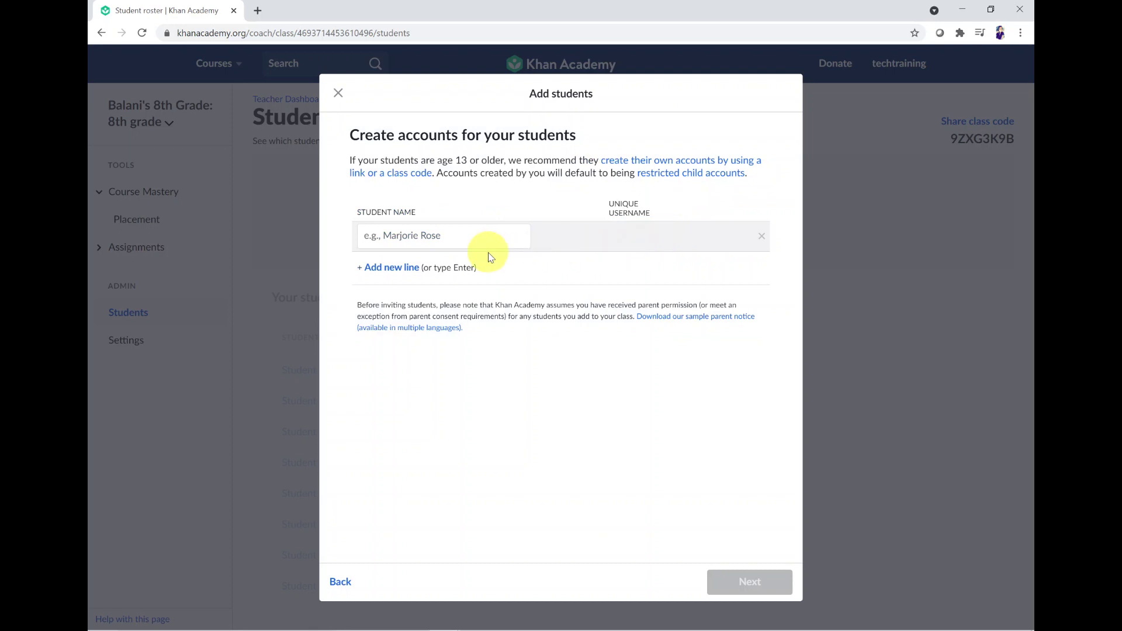
# Step: Enter three students' full names, adding a new line for each
pyautogui.click(500, 237)
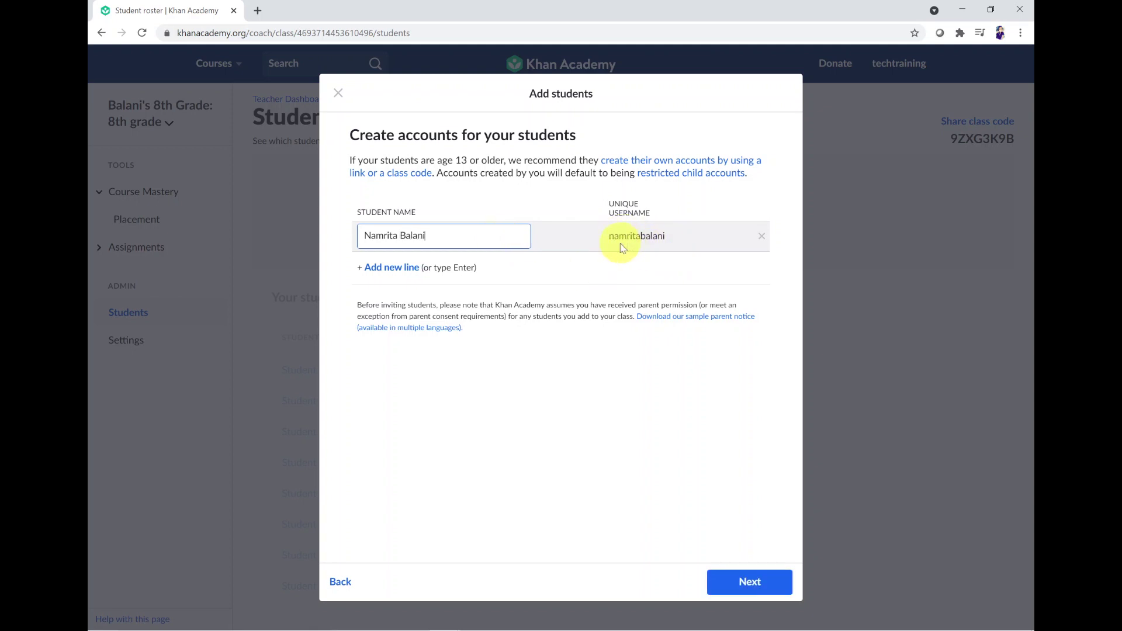
pyautogui.click(374, 267)
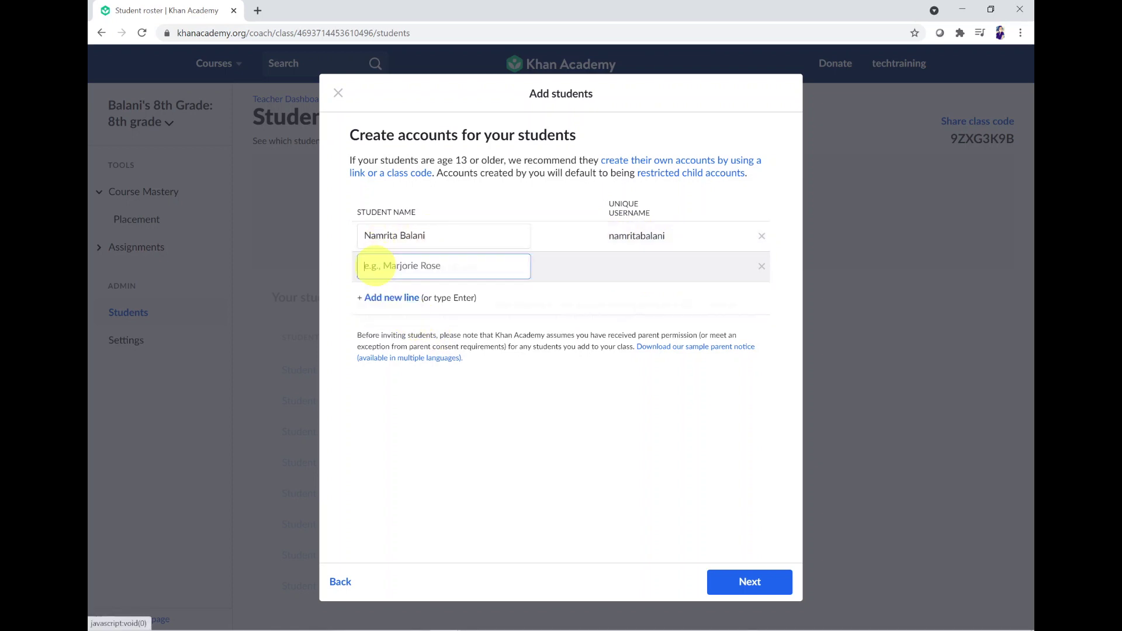
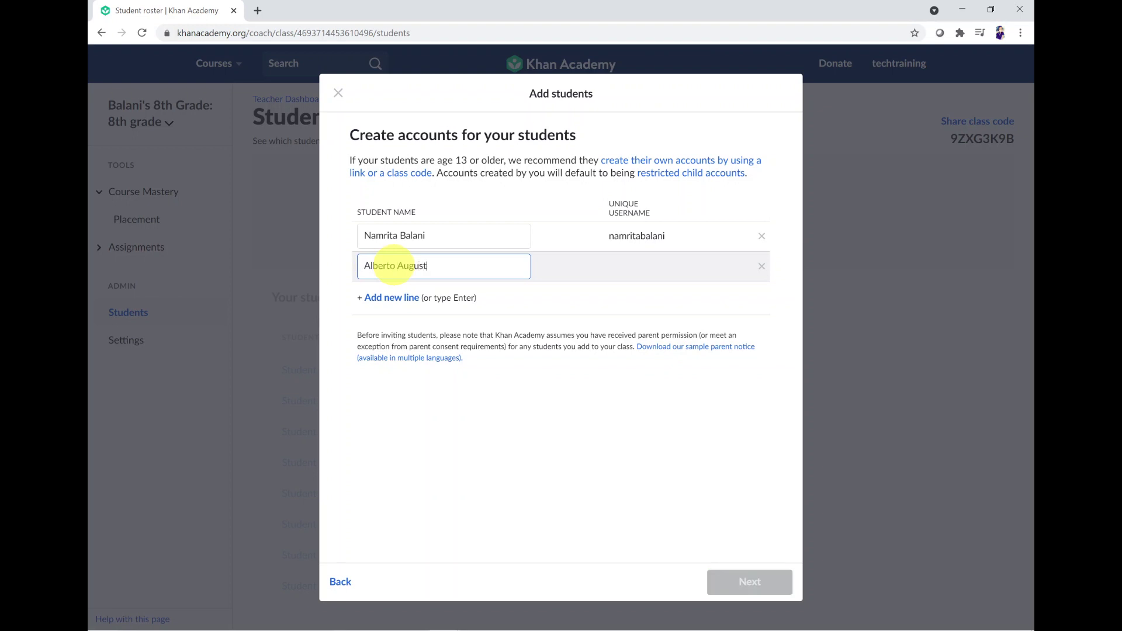
pyautogui.click(389, 297)
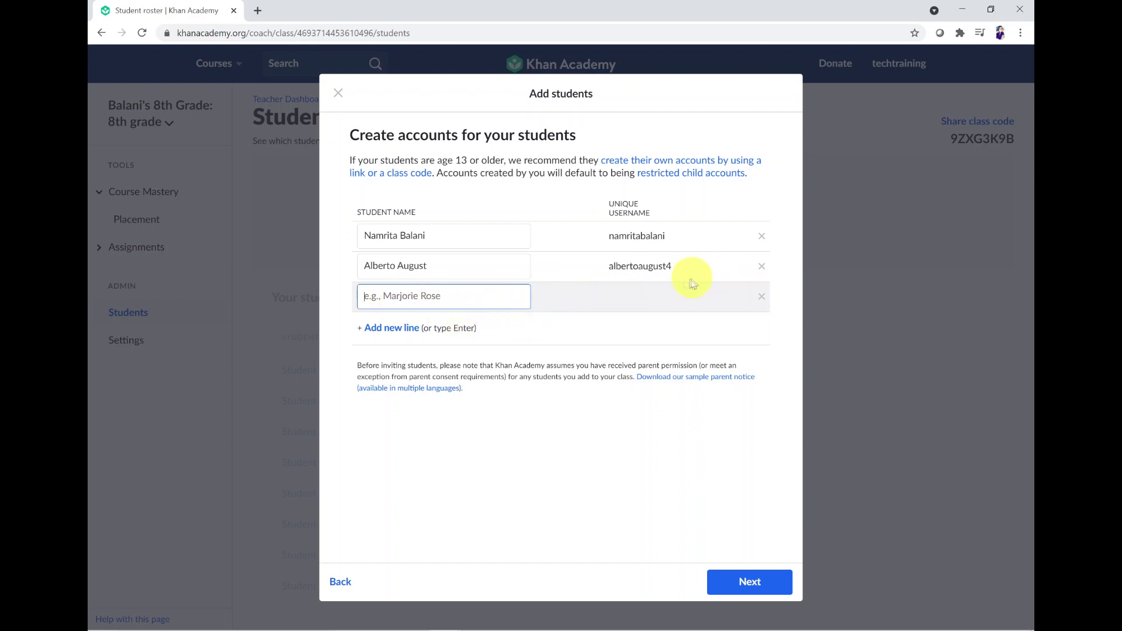
pyautogui.click(656, 268)
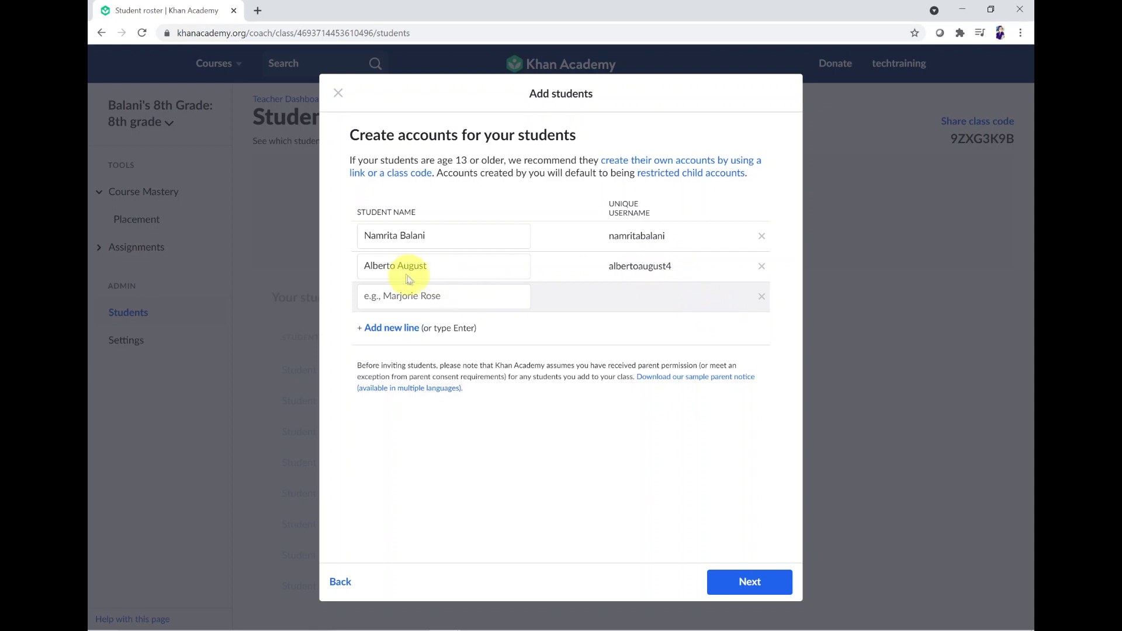
pyautogui.click(466, 295)
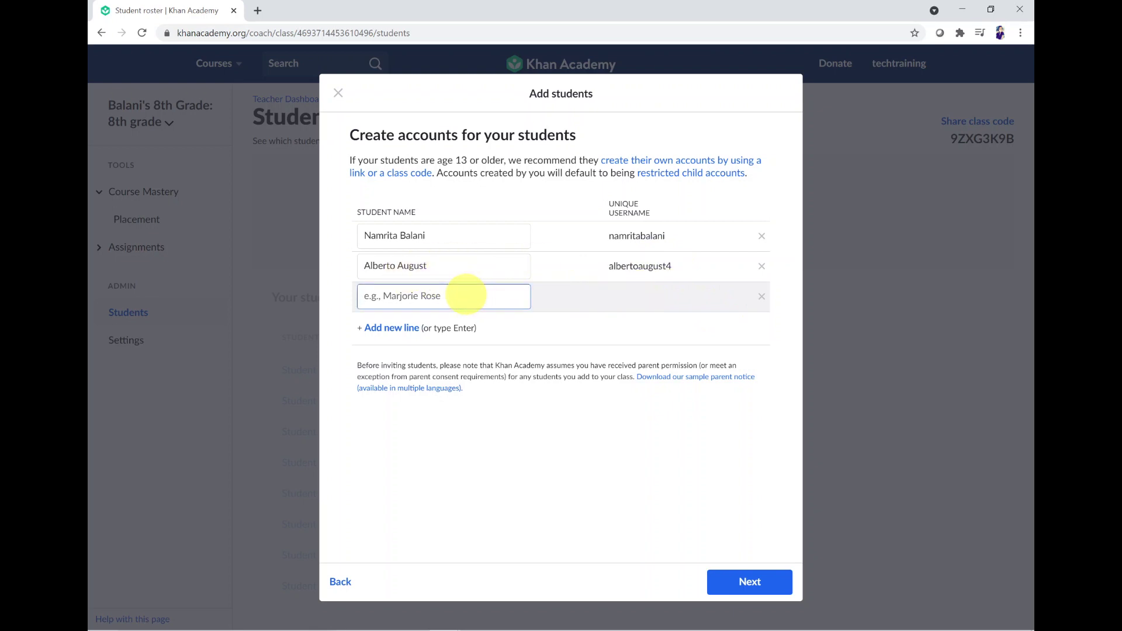
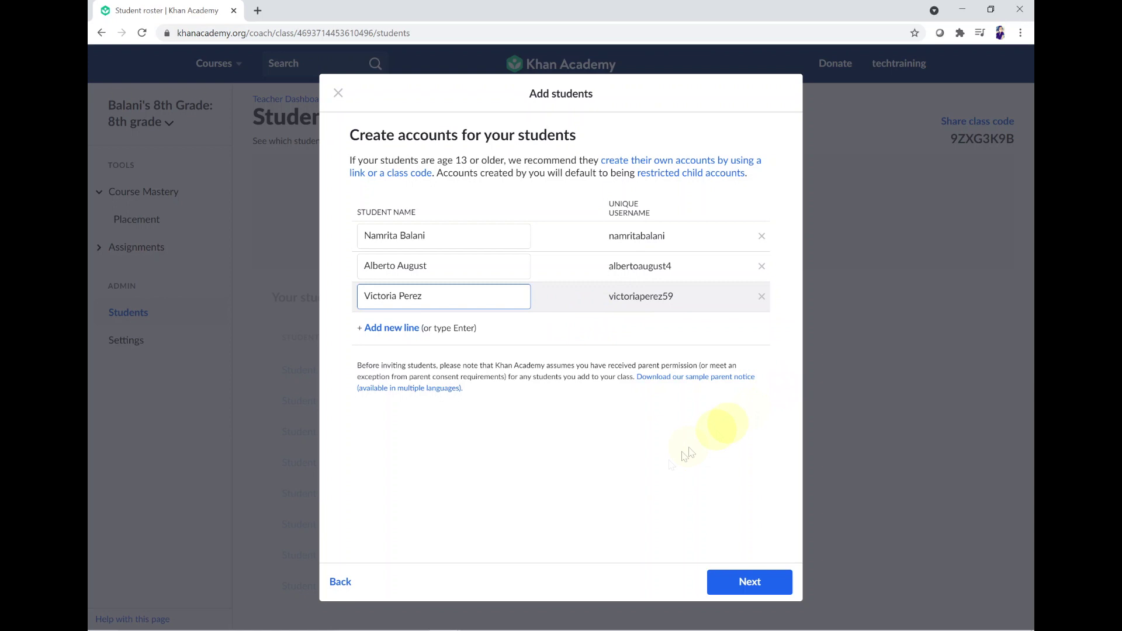
# Step: On the password step, replace all three generated passwords with one shared custom password
pyautogui.click(742, 581)
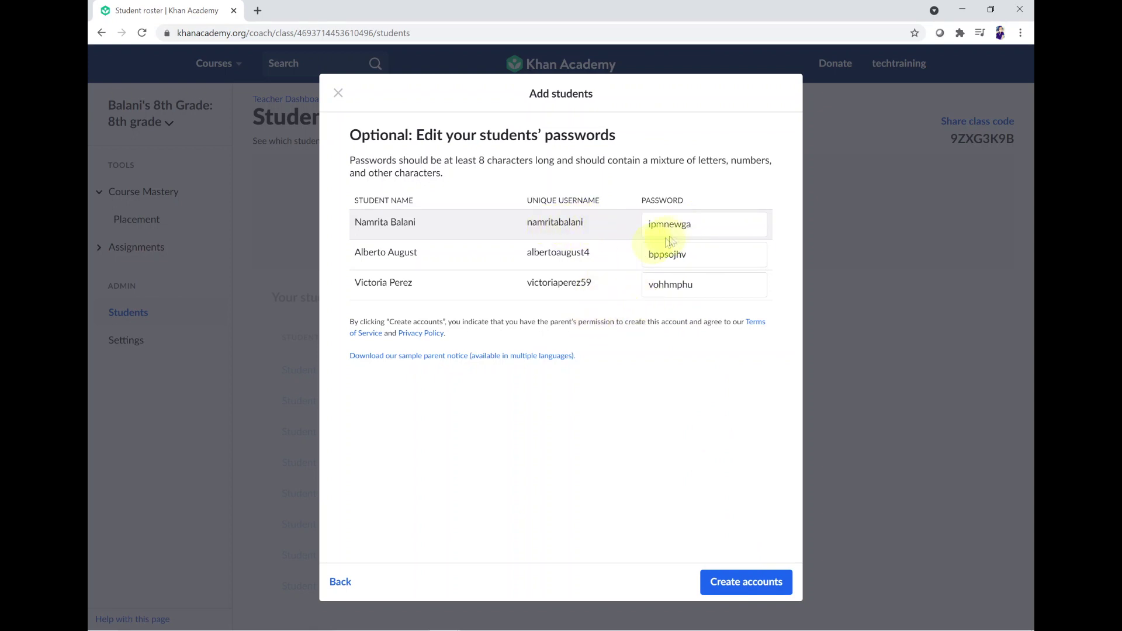
pyautogui.doubleClick(700, 223)
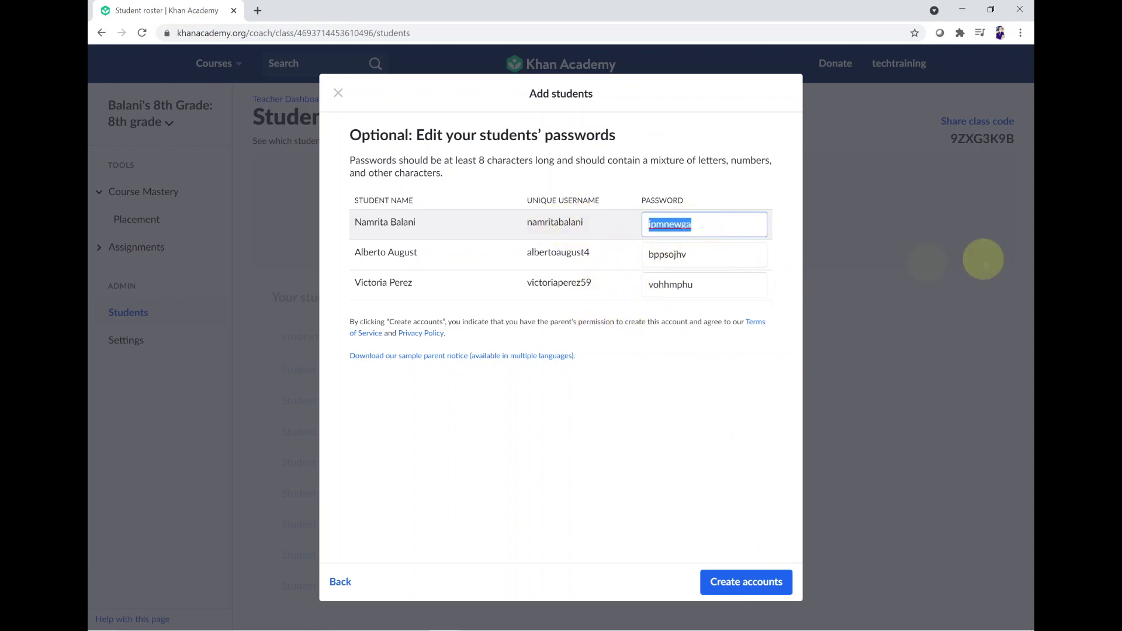
pyautogui.write('Passwo')
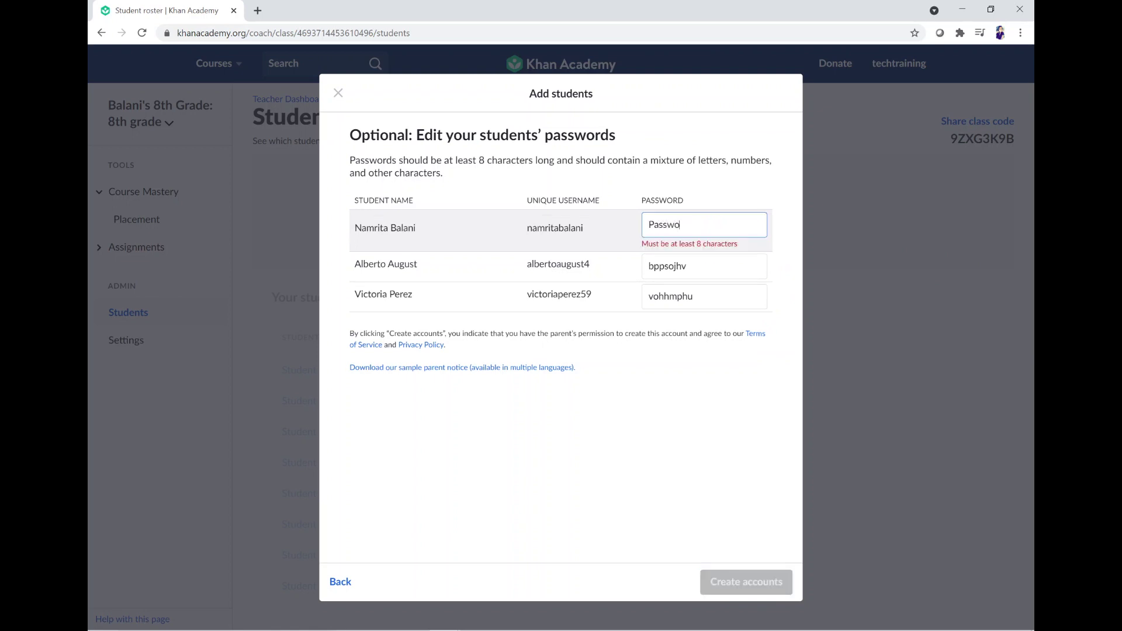
pyautogui.write('rd1')
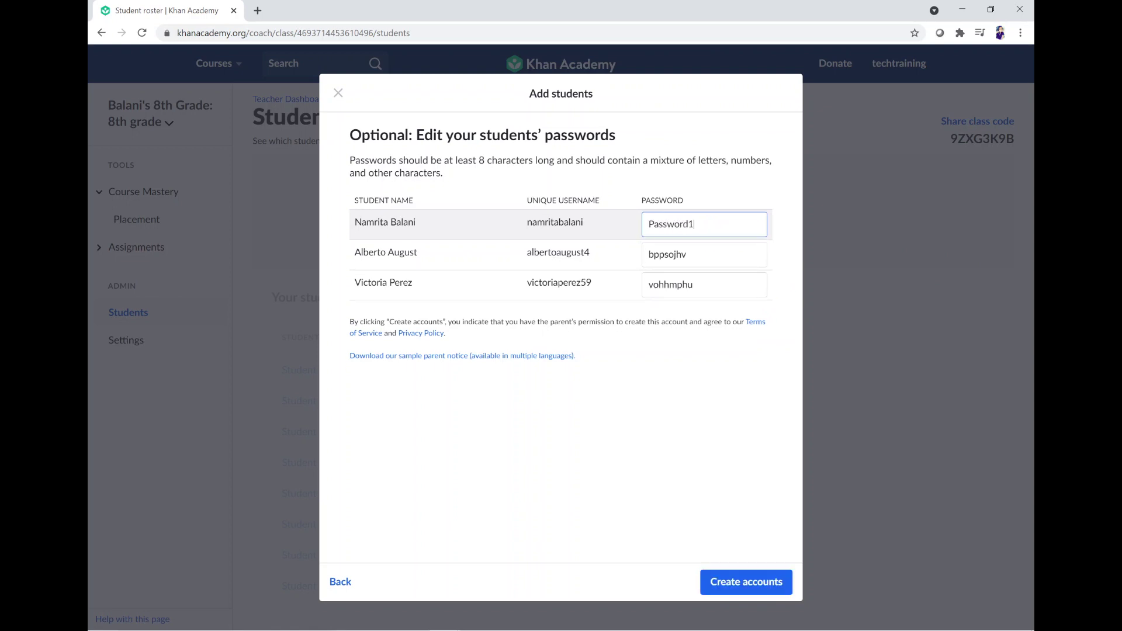
pyautogui.moveTo(650, 224); pyautogui.dragTo(702, 224)
pyautogui.hotkey('ctrl', 'c')
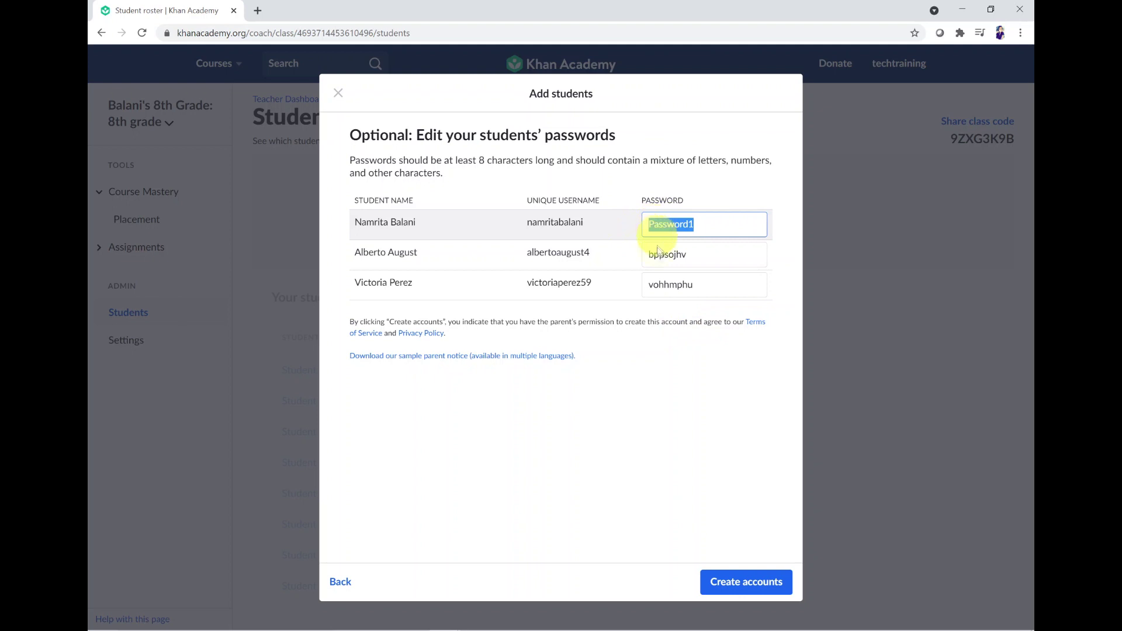
pyautogui.doubleClick(665, 255)
pyautogui.hotkey('ctrl', 'v')
pyautogui.doubleClick(676, 283)
pyautogui.hotkey('ctrl', 'v')
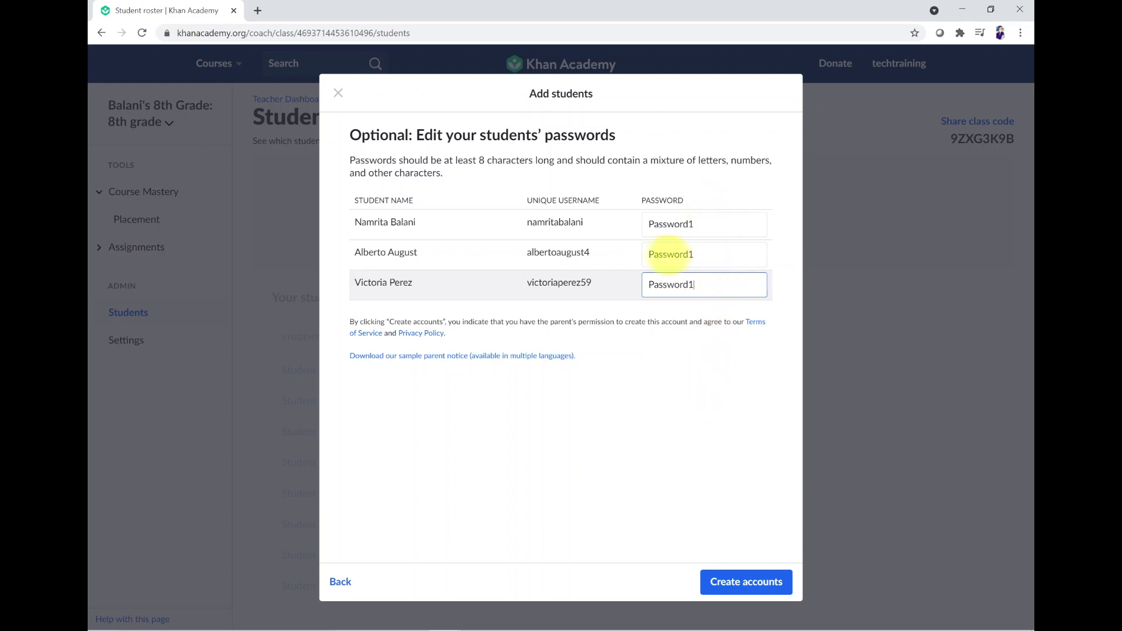
# Step: Extend each student's shared password with the same extra character
pyautogui.click(652, 228)
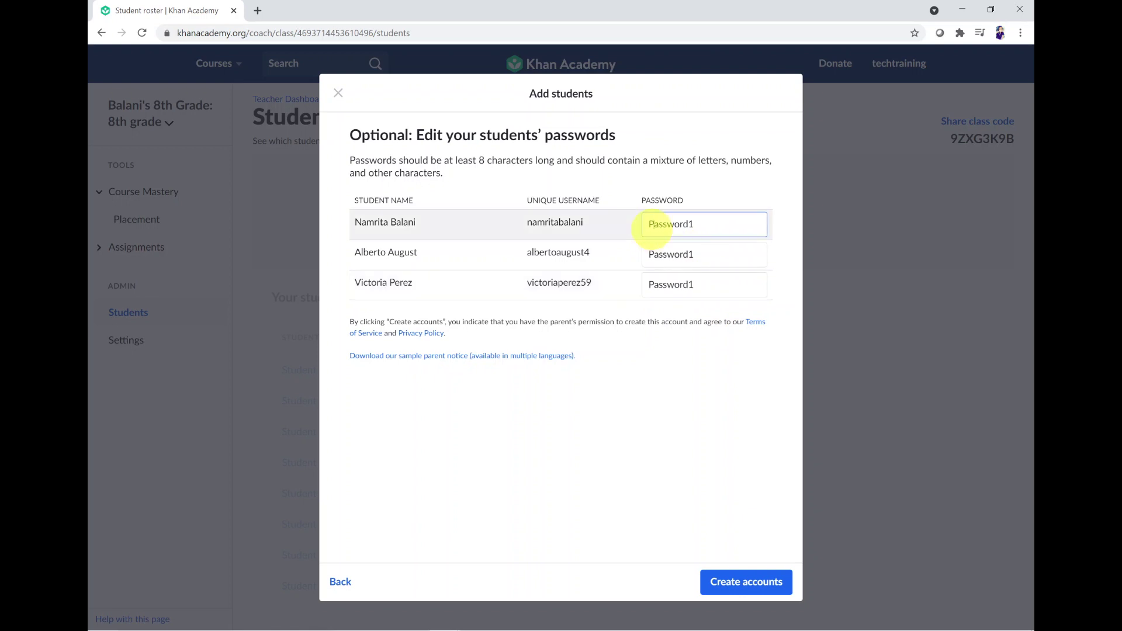
pyautogui.doubleClick(652, 228)
pyautogui.click(671, 225)
pyautogui.doubleClick(709, 218)
pyautogui.click(699, 223)
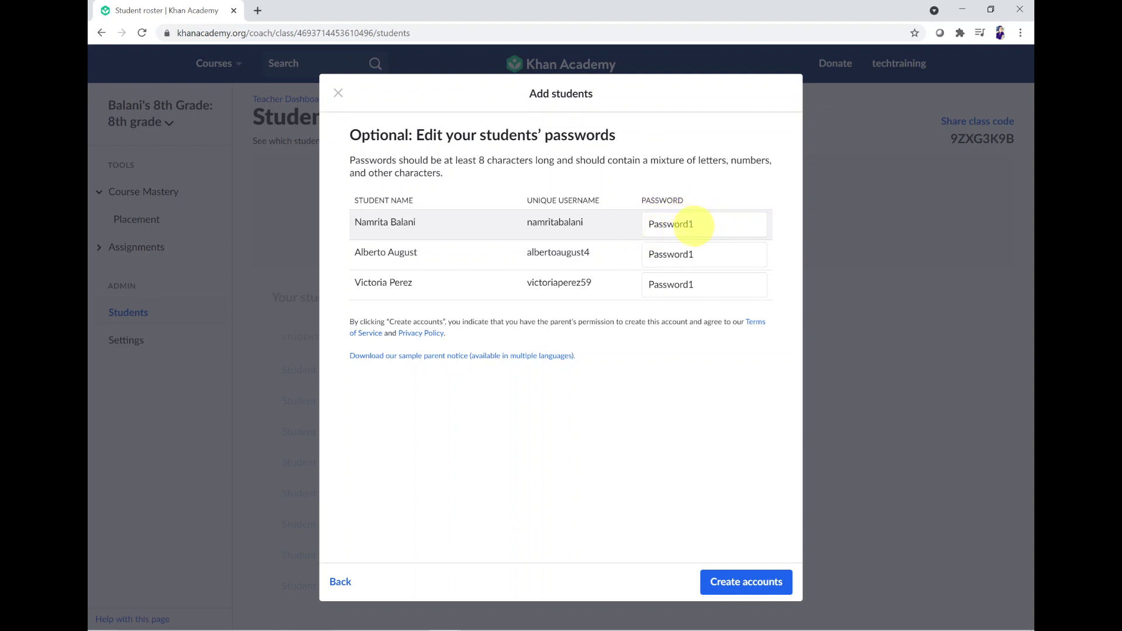
pyautogui.click(719, 225)
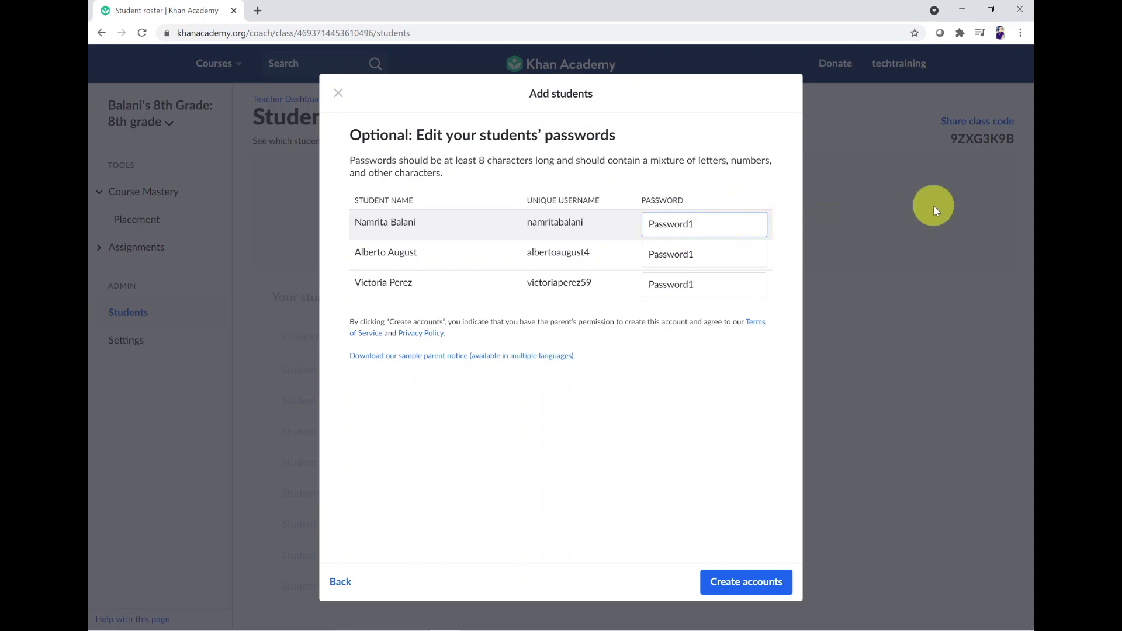
pyautogui.write('!')
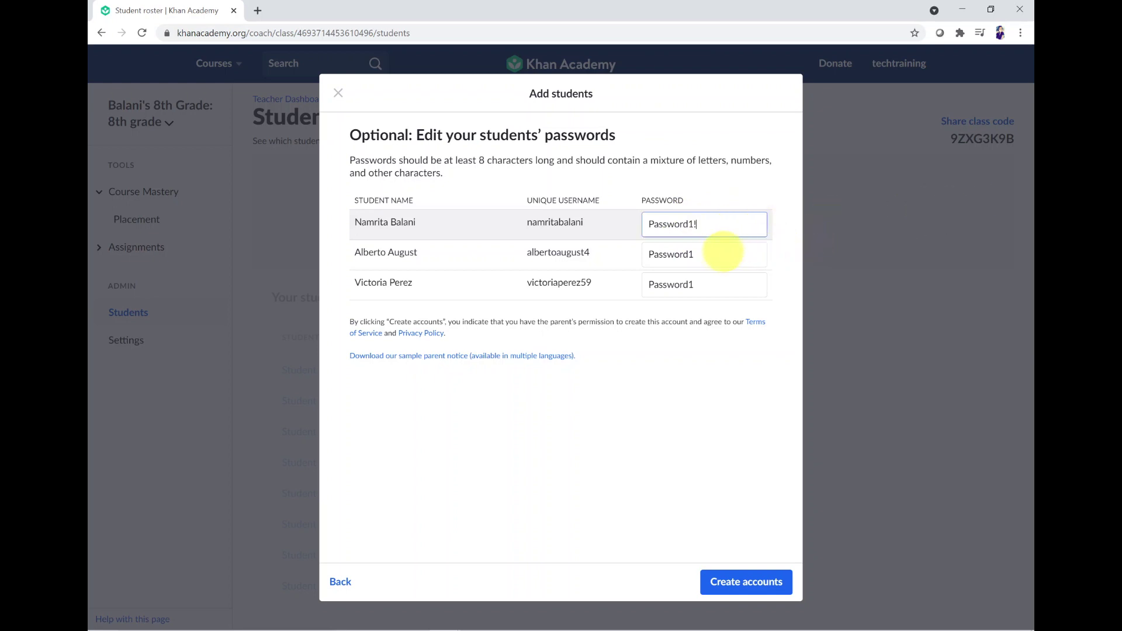
pyautogui.click(717, 255)
pyautogui.write('!')
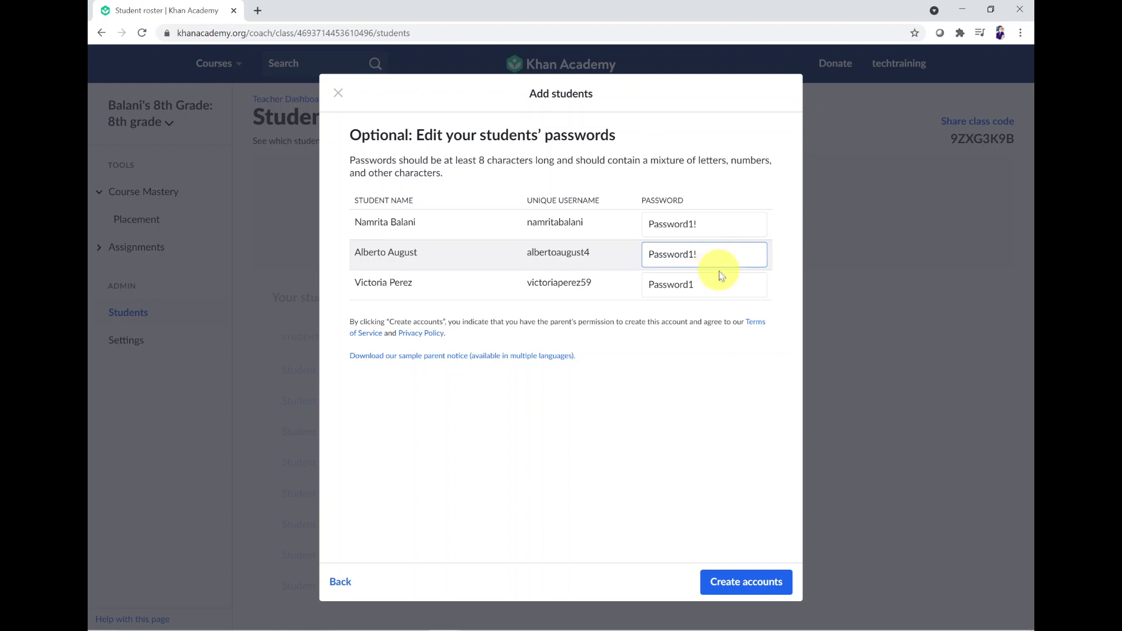
pyautogui.click(720, 285)
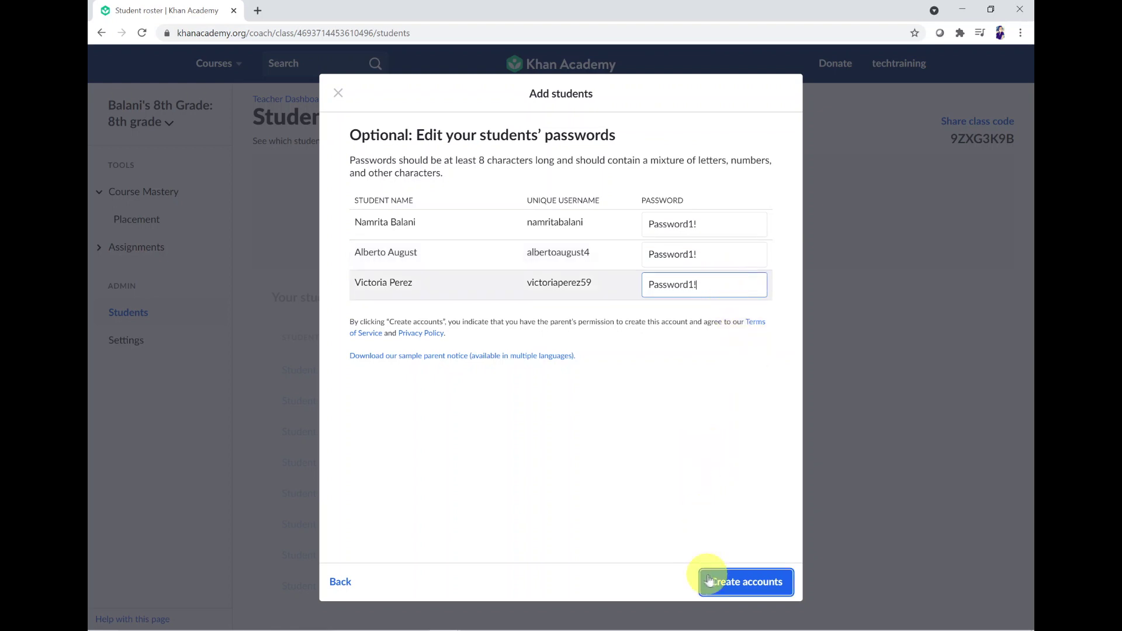
# Step: Create the three student accounts, download student_accounts (1).csv, and close the dialog
pyautogui.click(770, 585)
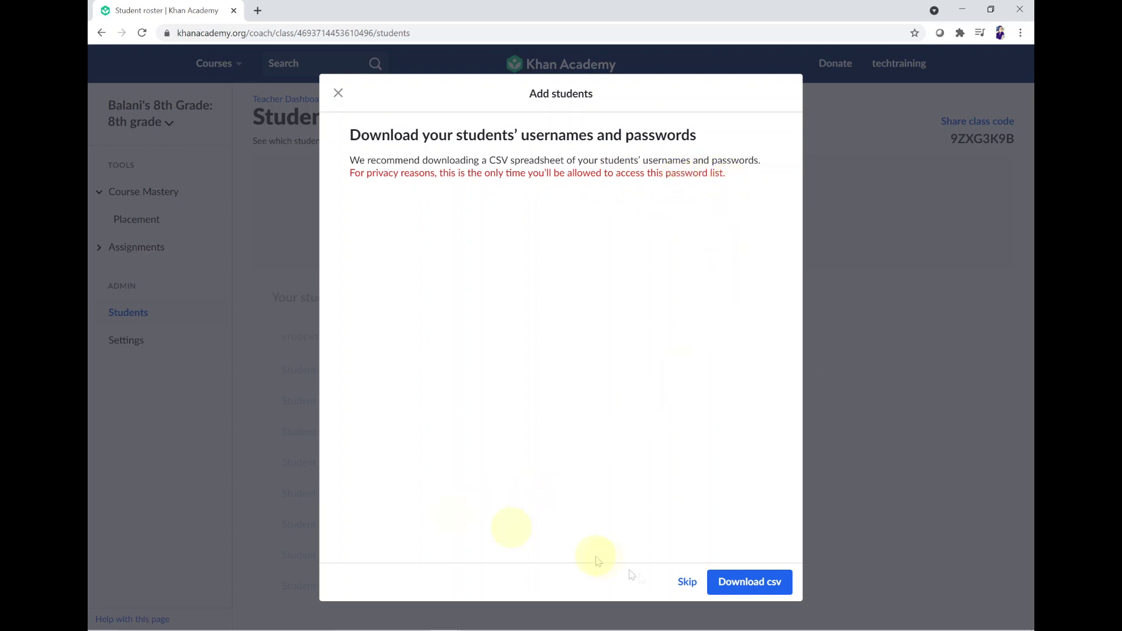
pyautogui.click(751, 583)
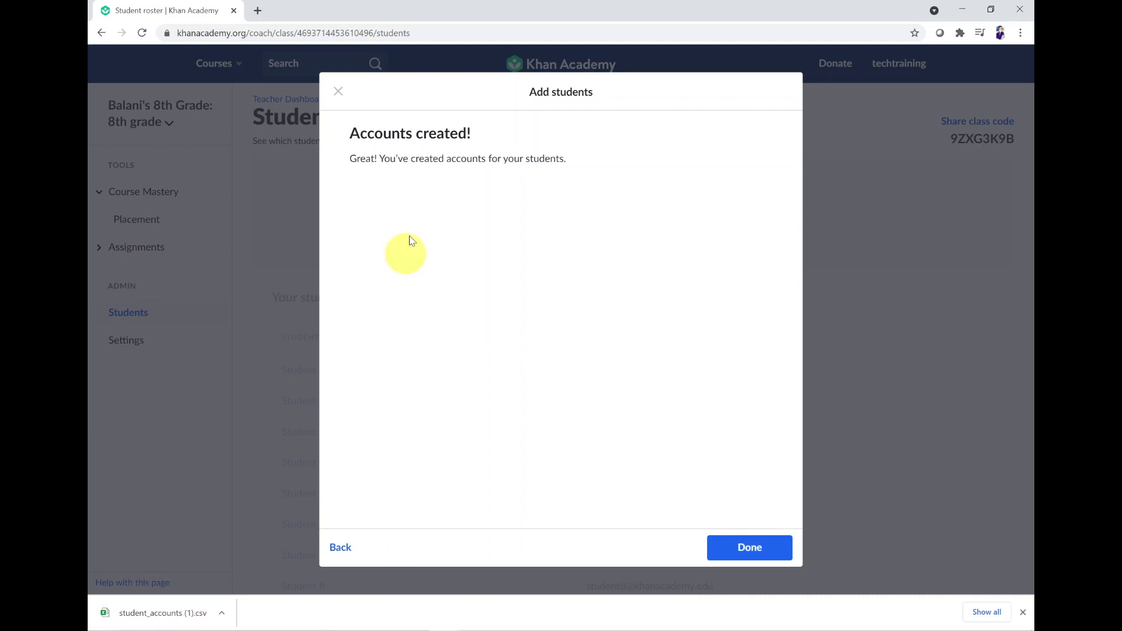
pyautogui.click(765, 540)
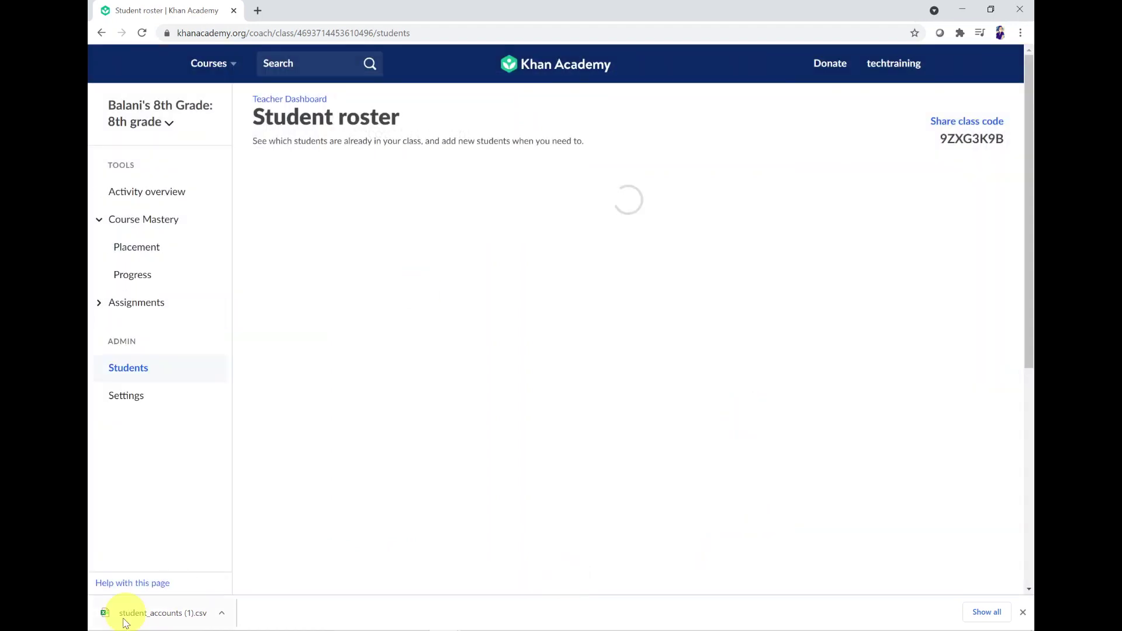
# Step: Open the downloaded credentials CSV in Excel after dismissing the set-a-goal popup
pyautogui.click(130, 623)
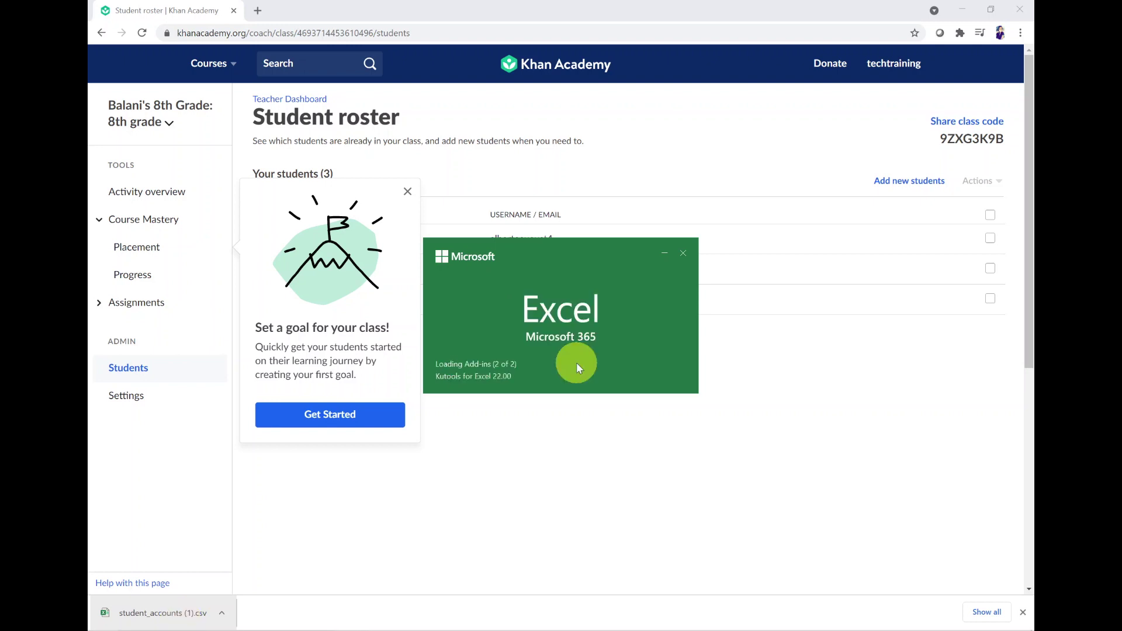
pyautogui.click(407, 191)
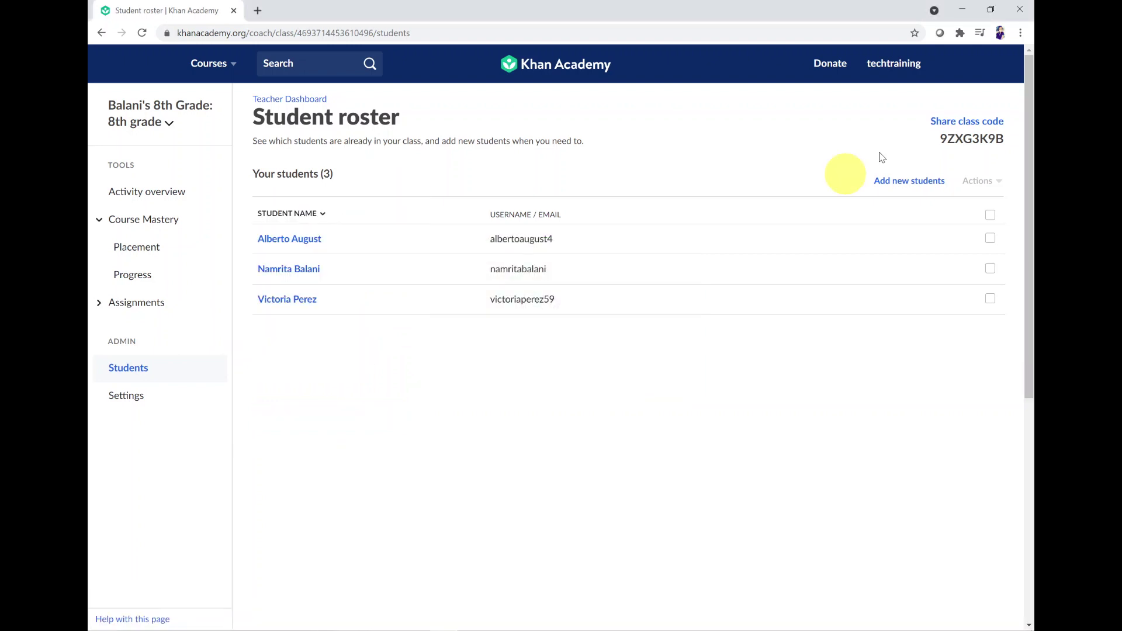
pyautogui.moveTo(623, 628)
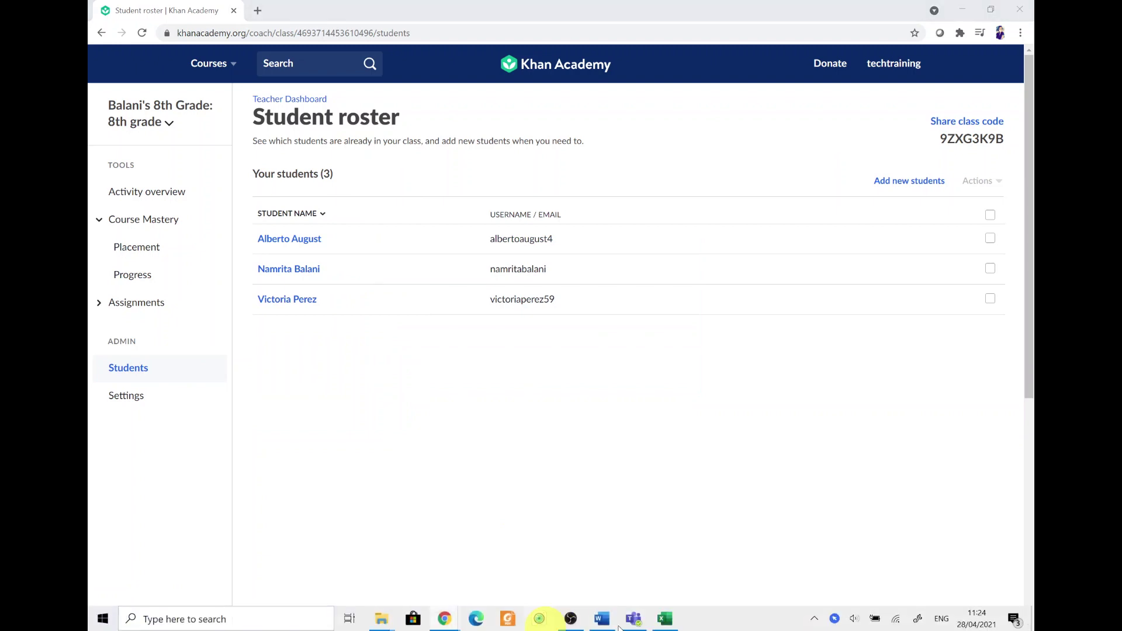
pyautogui.click(668, 624)
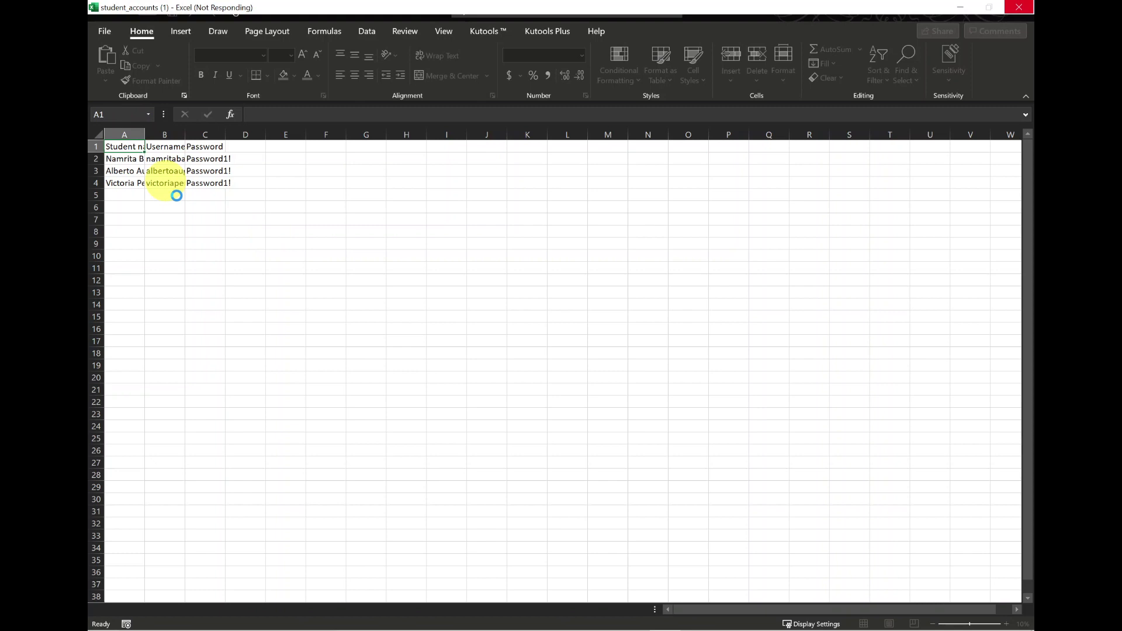
# Step: Autofit the sheet's column widths and shade the A1:C1 header cells yellow
pyautogui.hotkey('ctrl', 'a')
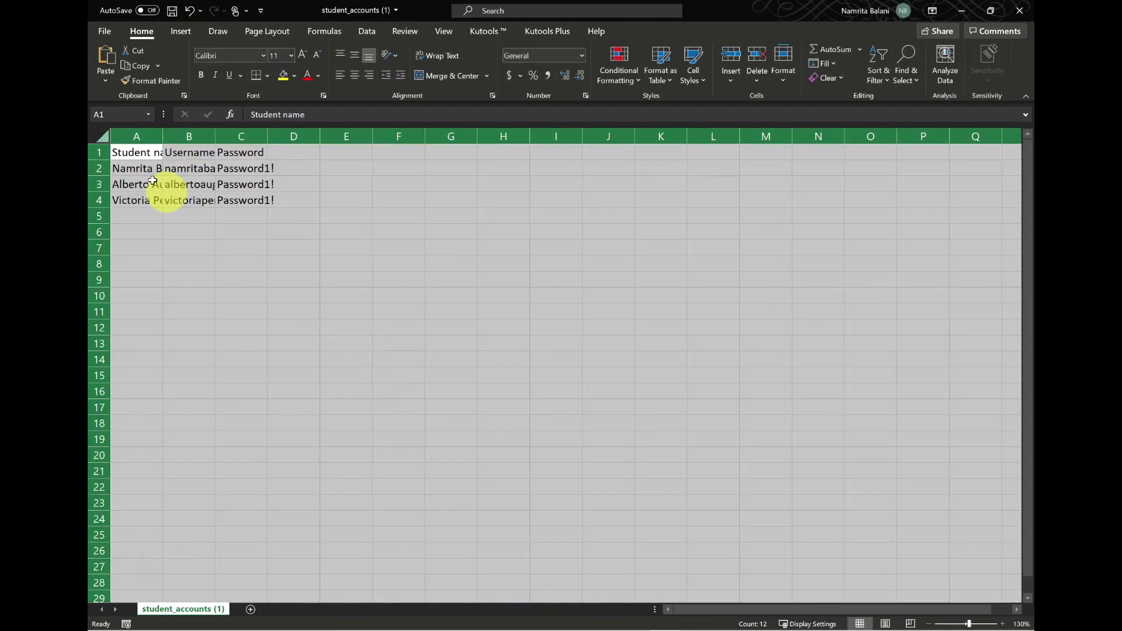
pyautogui.scroll(4, 114, 145)
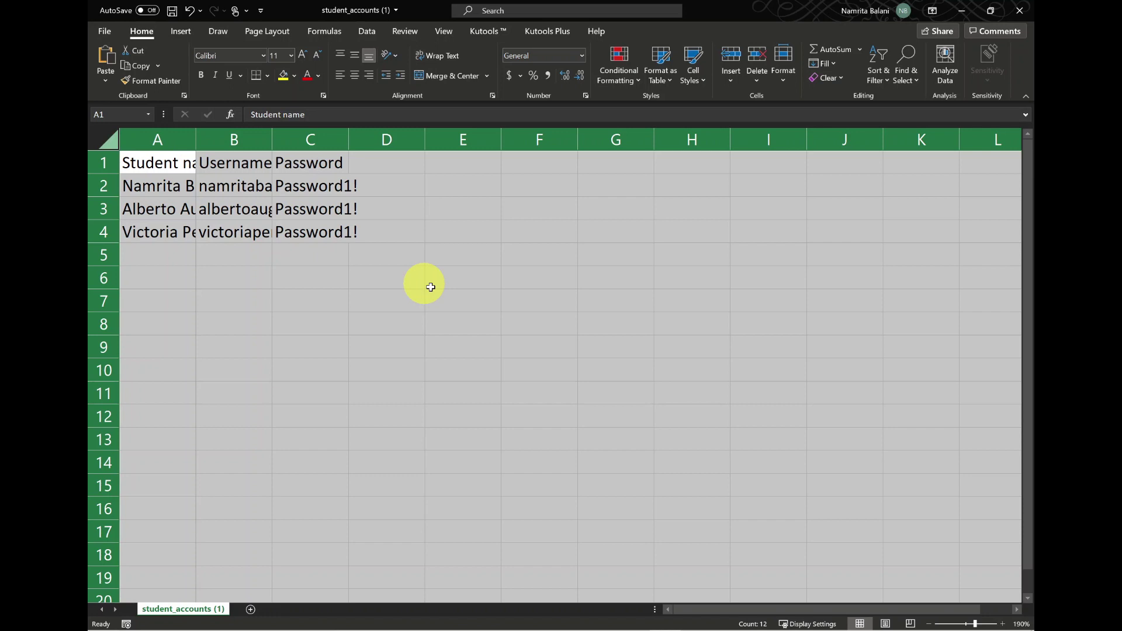
pyautogui.hotkey('alt', 'h')
pyautogui.press('o')
pyautogui.press('i')
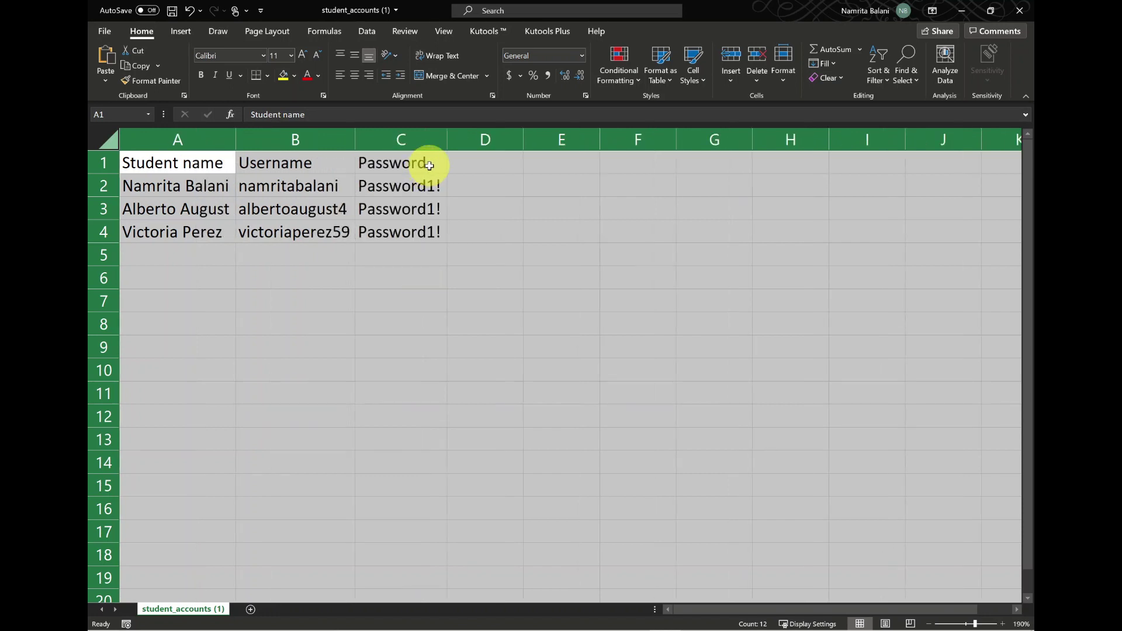
pyautogui.click(171, 165)
pyautogui.moveTo(187, 164); pyautogui.dragTo(380, 163)
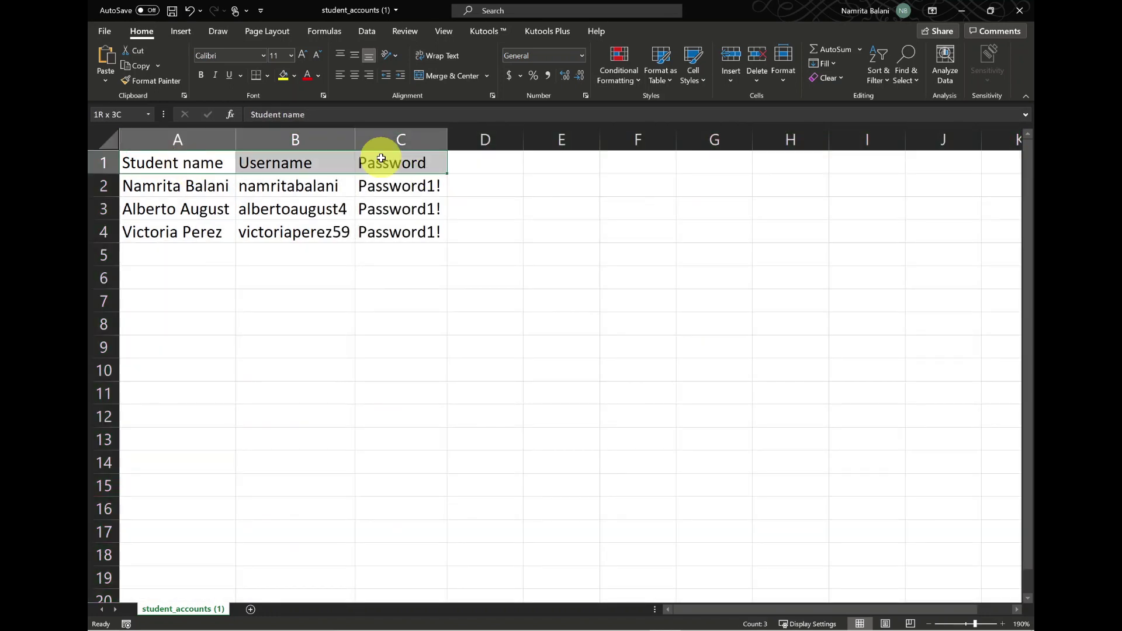
pyautogui.click(284, 81)
pyautogui.click(485, 369)
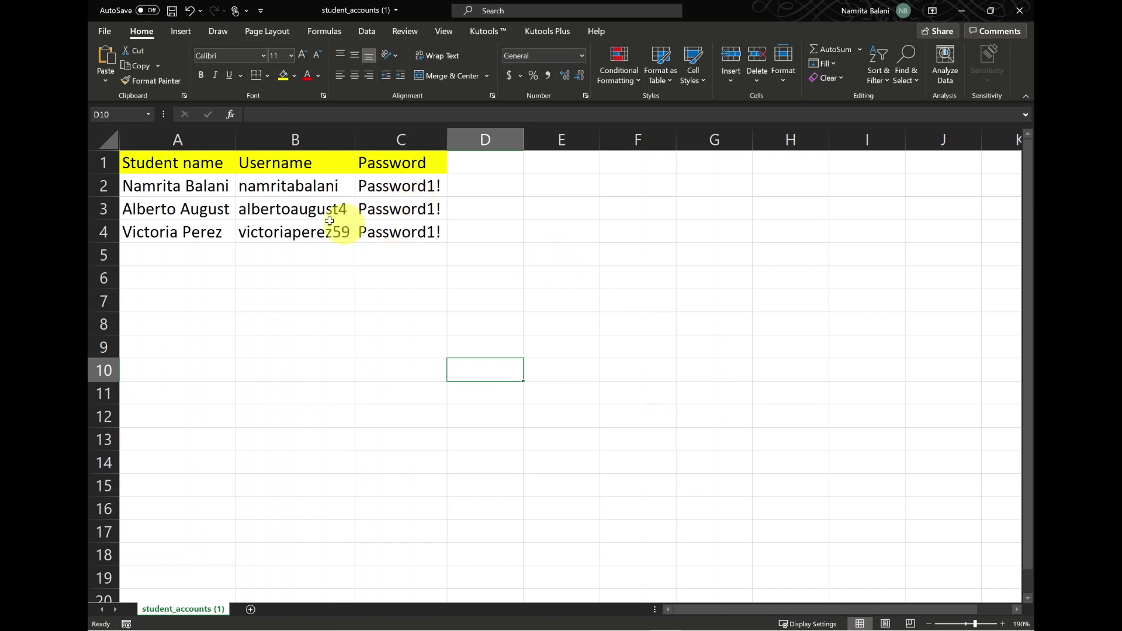
# Step: Highlight each student's username and password, then minimize Excel to return to the roster
pyautogui.moveTo(313, 186); pyautogui.dragTo(387, 186)
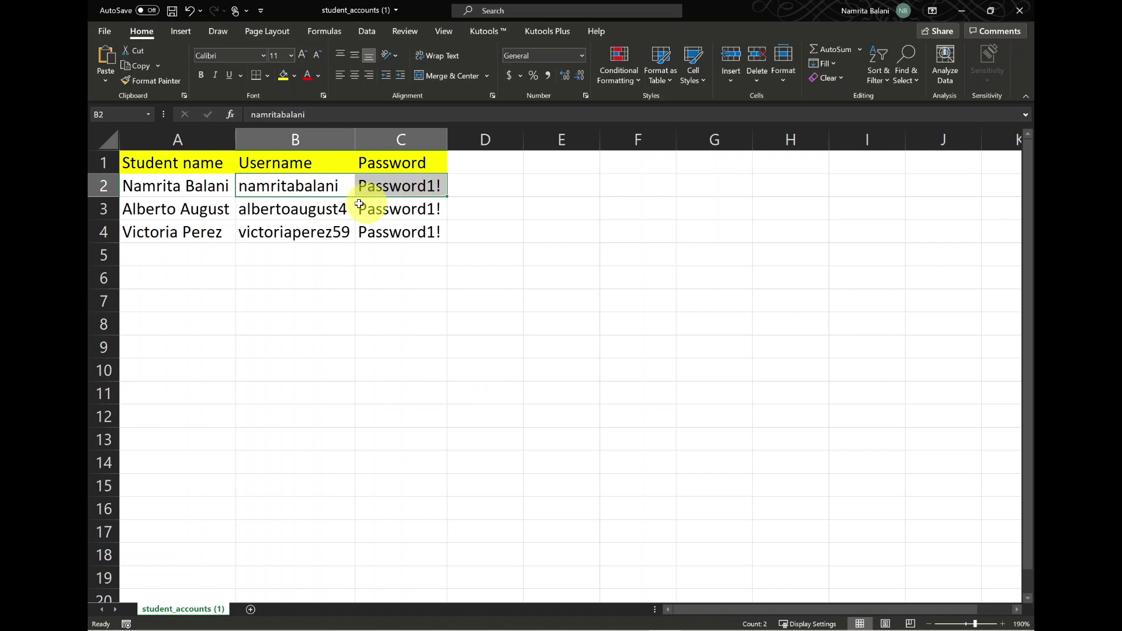
pyautogui.moveTo(293, 208); pyautogui.dragTo(387, 208)
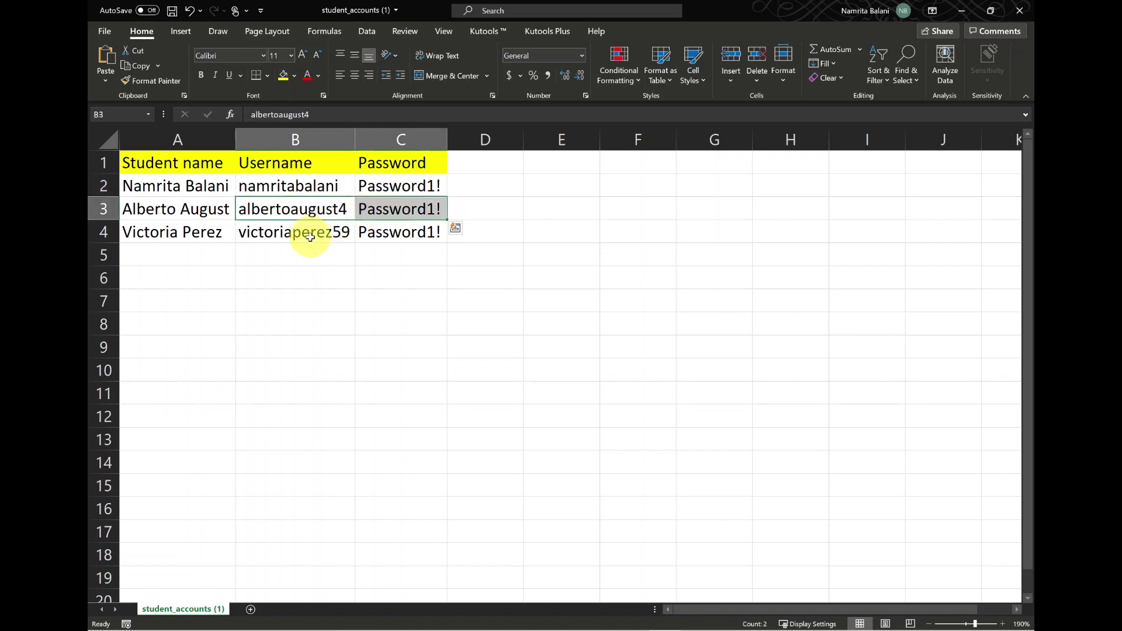
pyautogui.moveTo(310, 237); pyautogui.dragTo(401, 231)
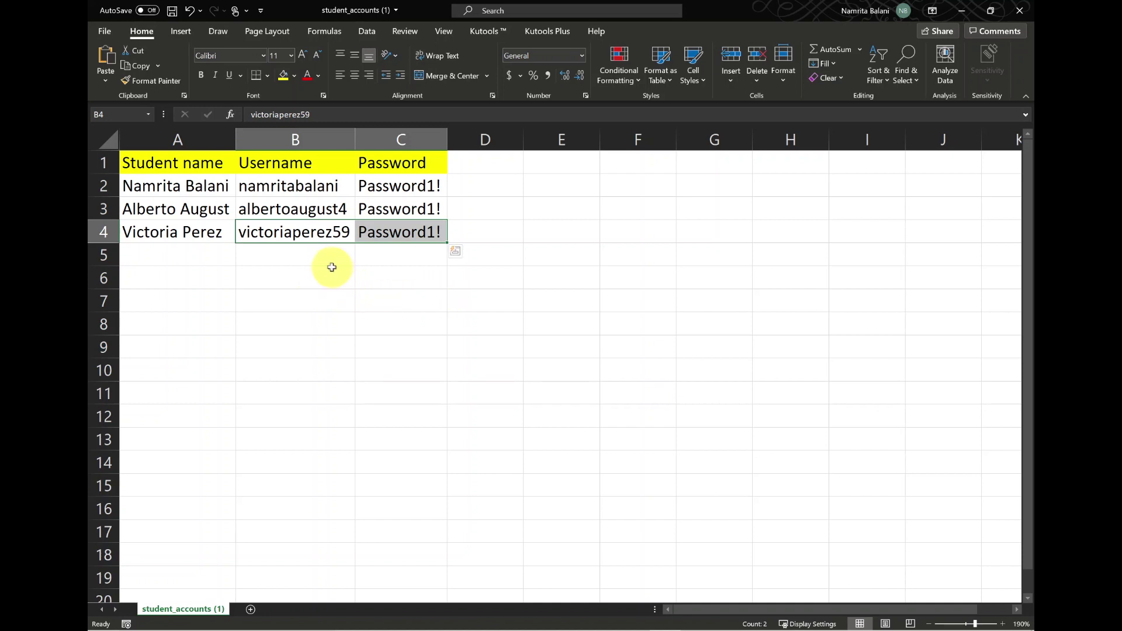
pyautogui.moveTo(298, 232); pyautogui.dragTo(401, 214)
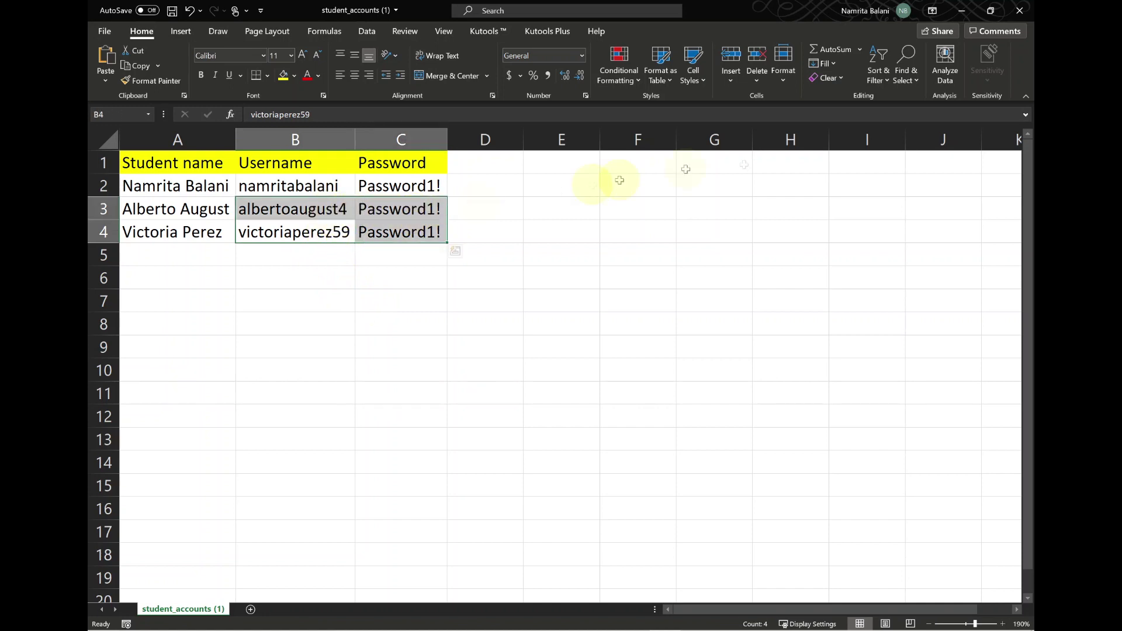
pyautogui.click(964, 11)
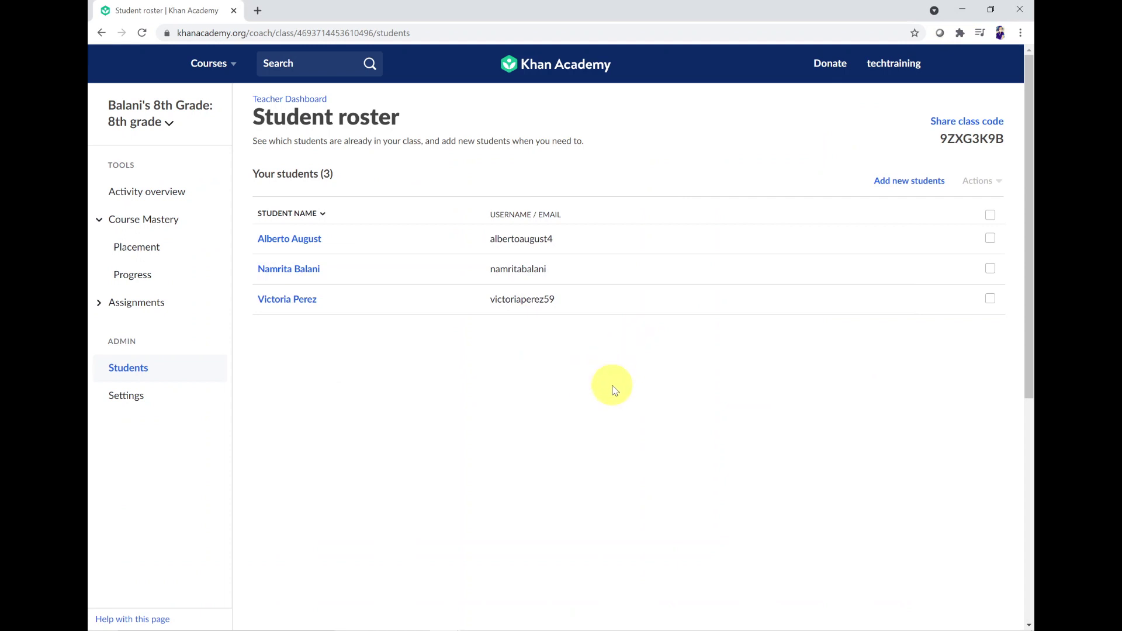
# Step: Open khanacademy.org/join in a new browser tab
pyautogui.click(259, 11)
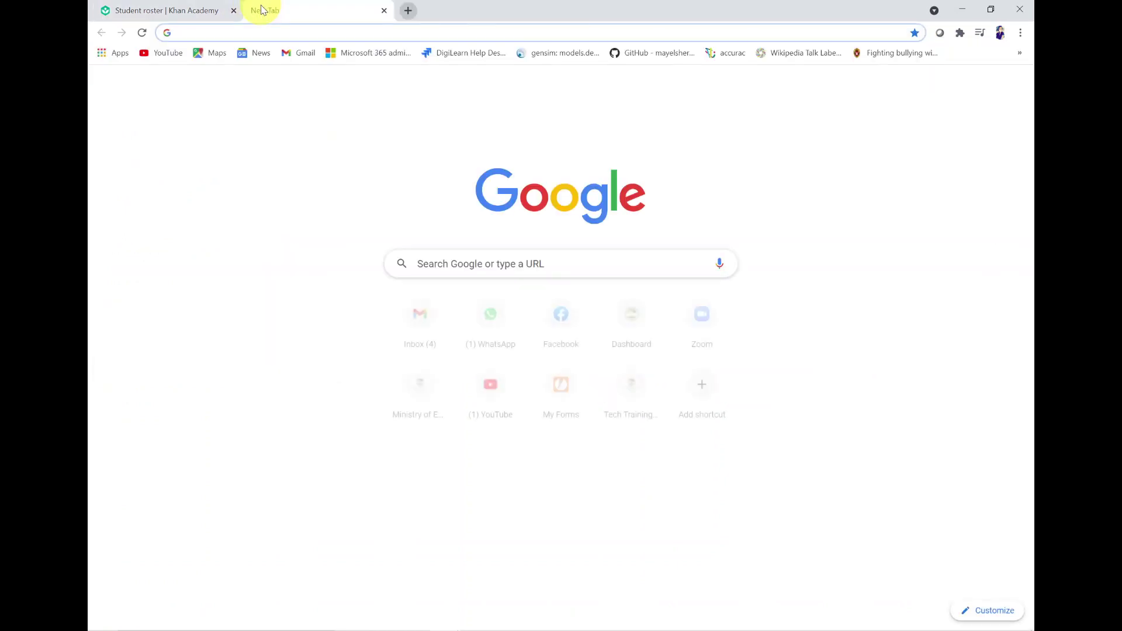
pyautogui.write('khanacademy.org/')
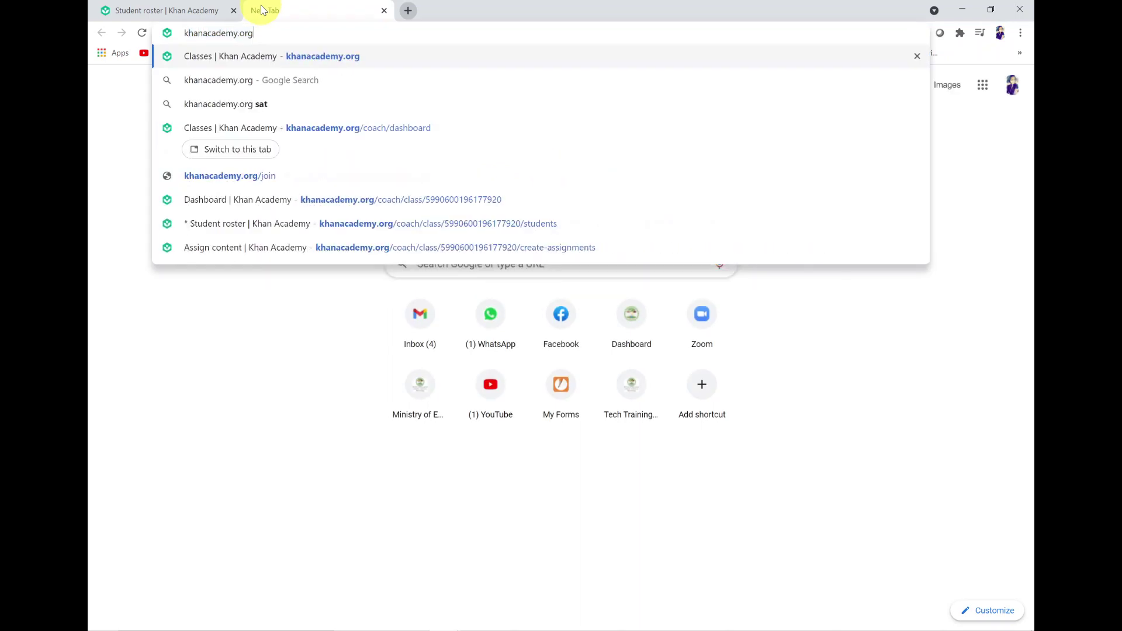
pyautogui.write('join')
pyautogui.press('Return')
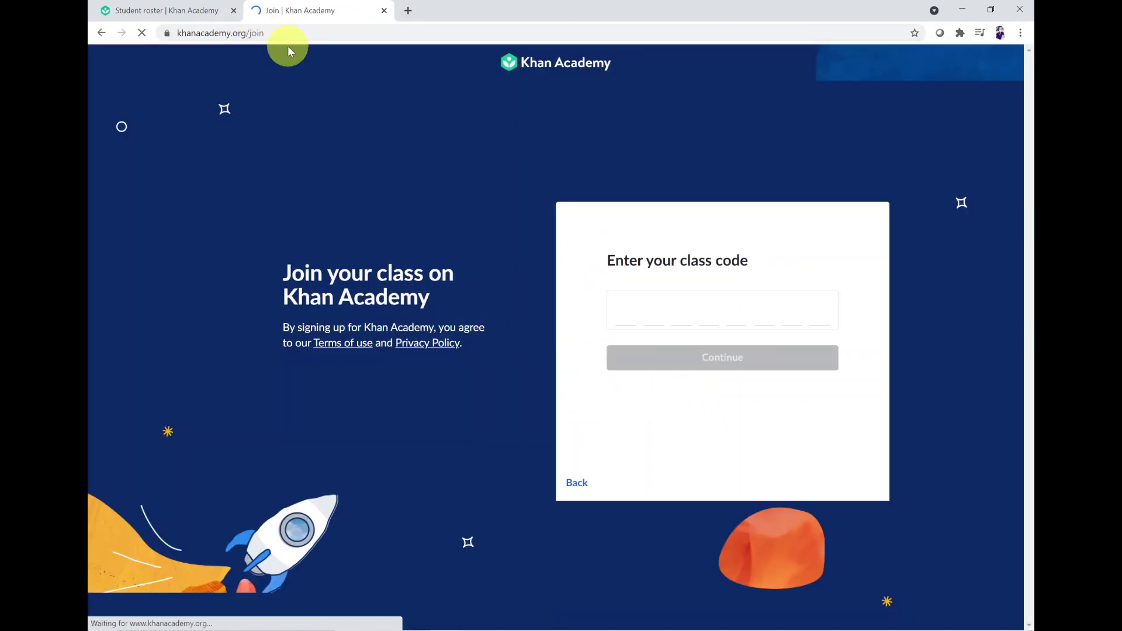
# Step: Paste the class code copied from the roster tab into the join page and join the 8th grade class
pyautogui.click(646, 310)
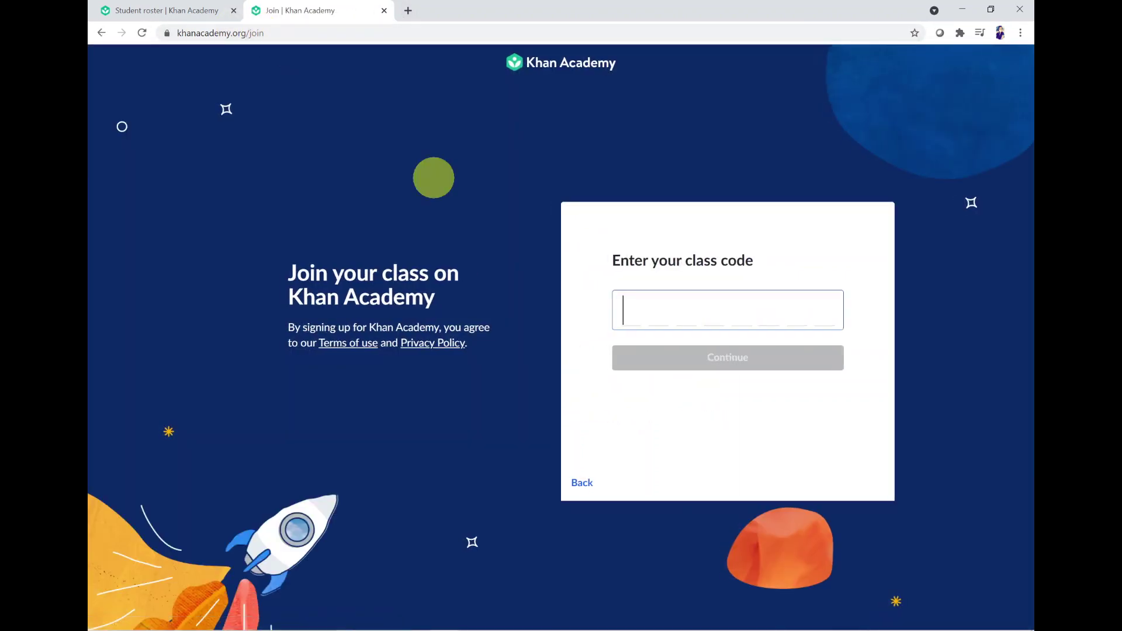
pyautogui.click(175, 11)
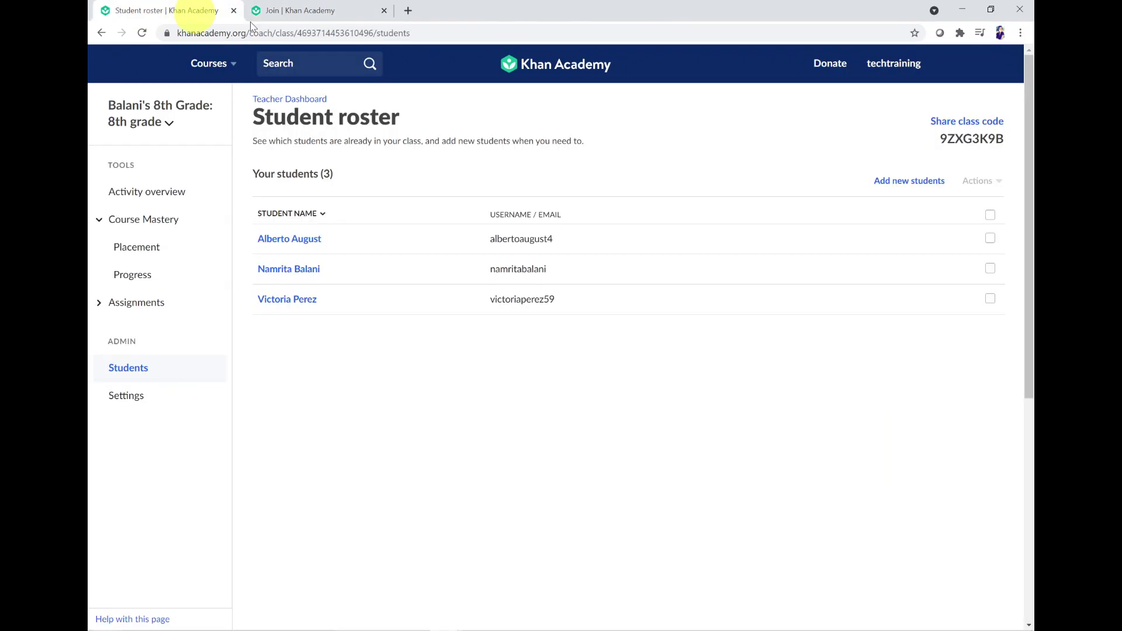
pyautogui.doubleClick(971, 139)
pyautogui.hotkey('ctrl', 'c')
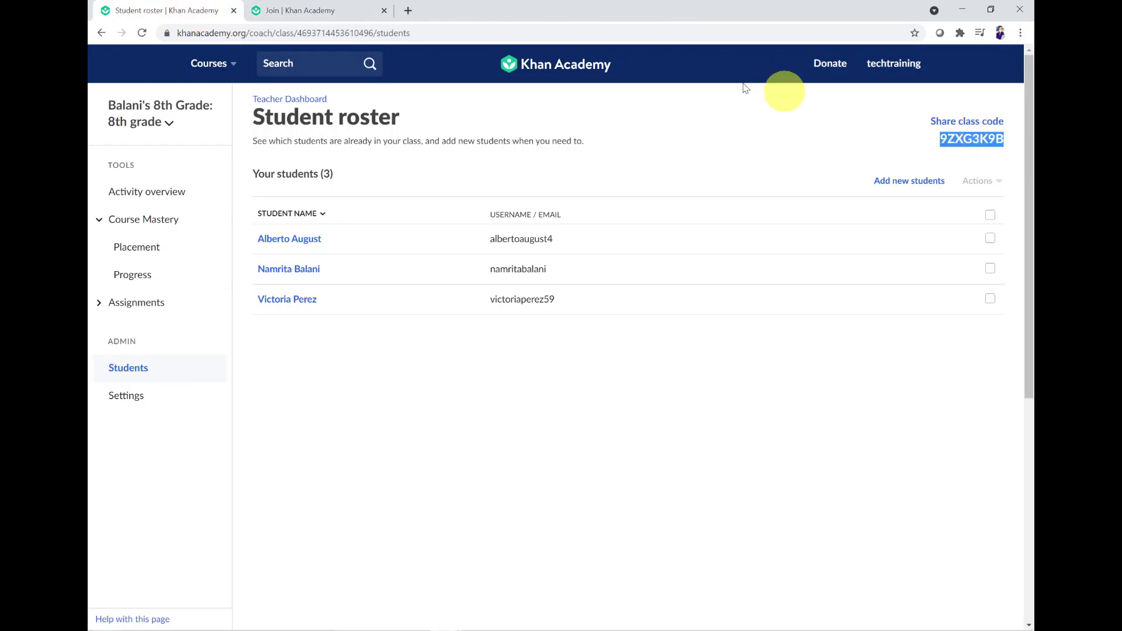
pyautogui.click(301, 11)
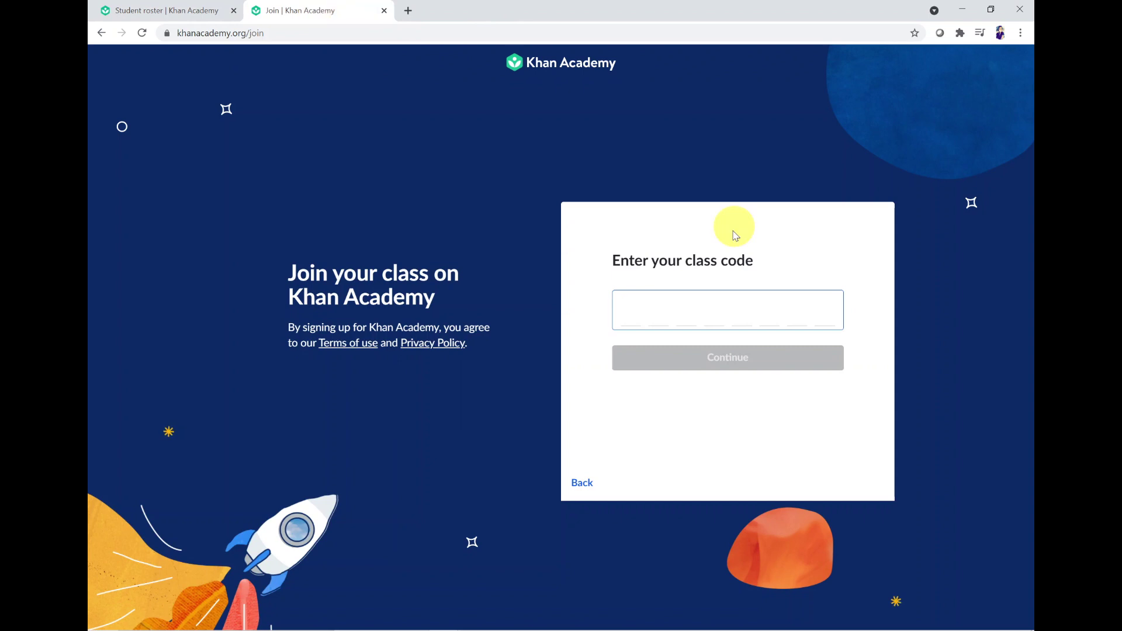
pyautogui.hotkey('ctrl', 'v')
pyautogui.click(729, 358)
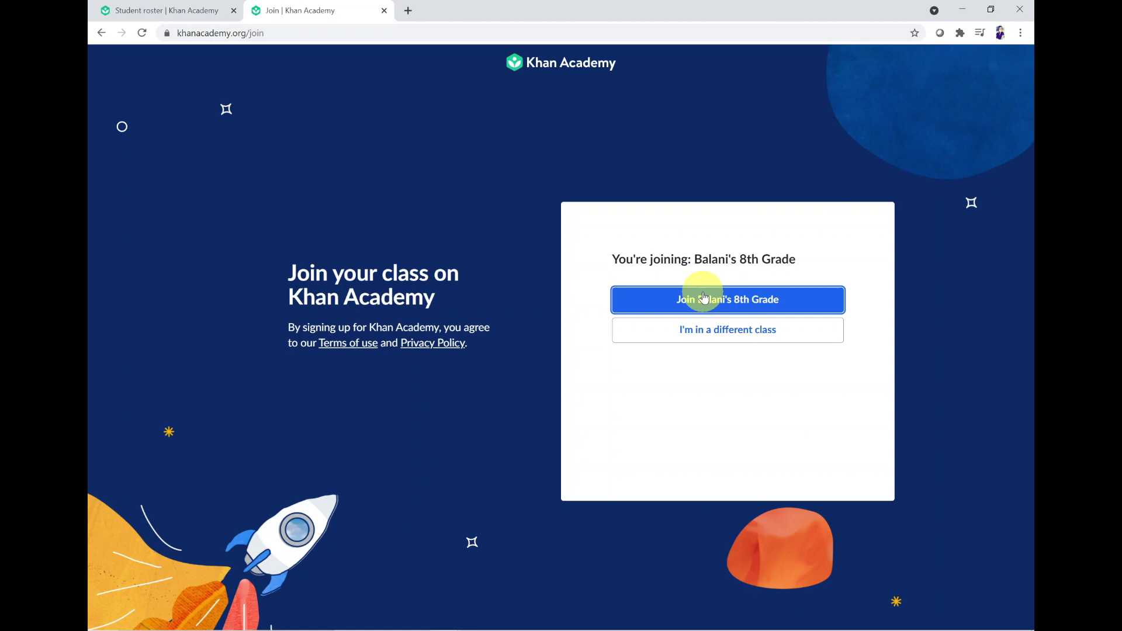
pyautogui.click(703, 299)
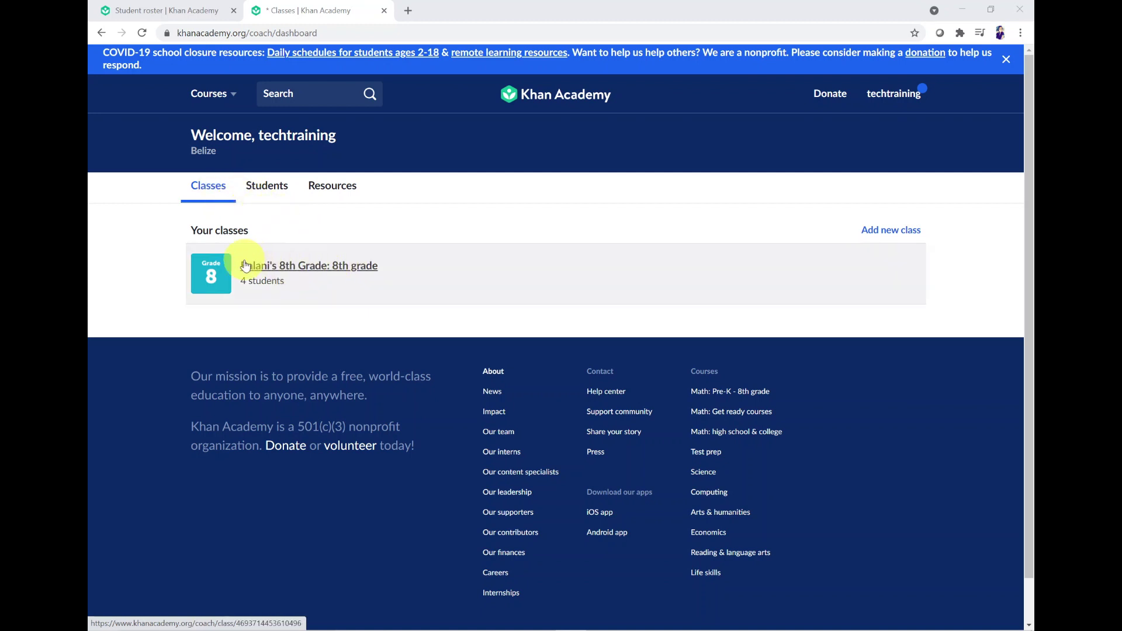
# Step: Open the 8th Grade class from the coach dashboard
pyautogui.click(308, 272)
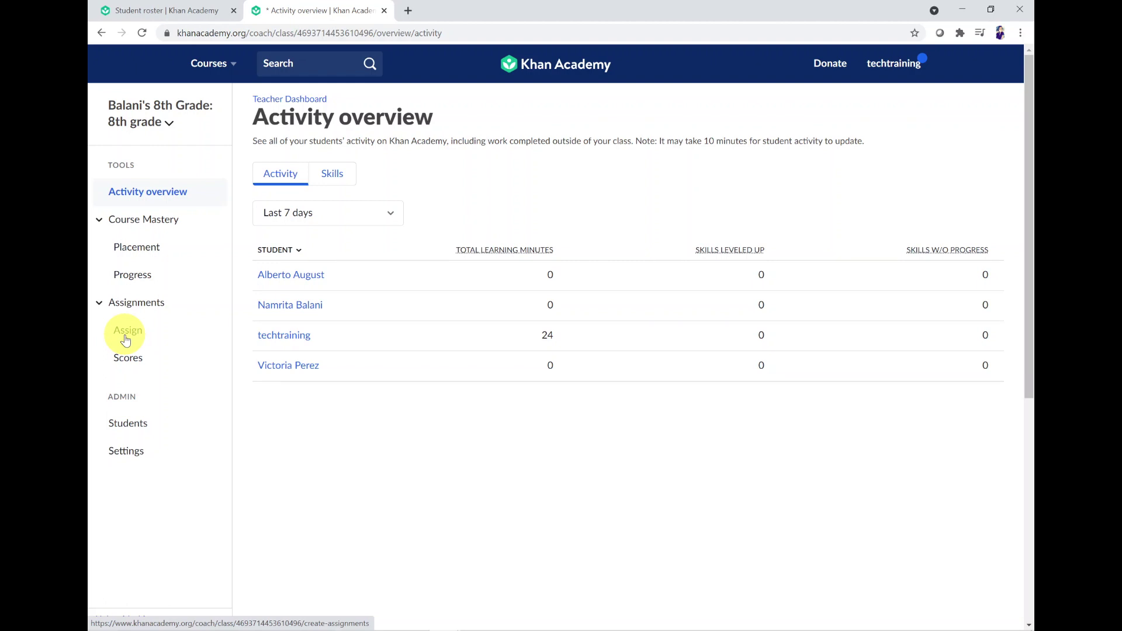
# Step: On Assign content, tick the Numbers and operations unit and expand its lessons and quizzes
pyautogui.click(125, 338)
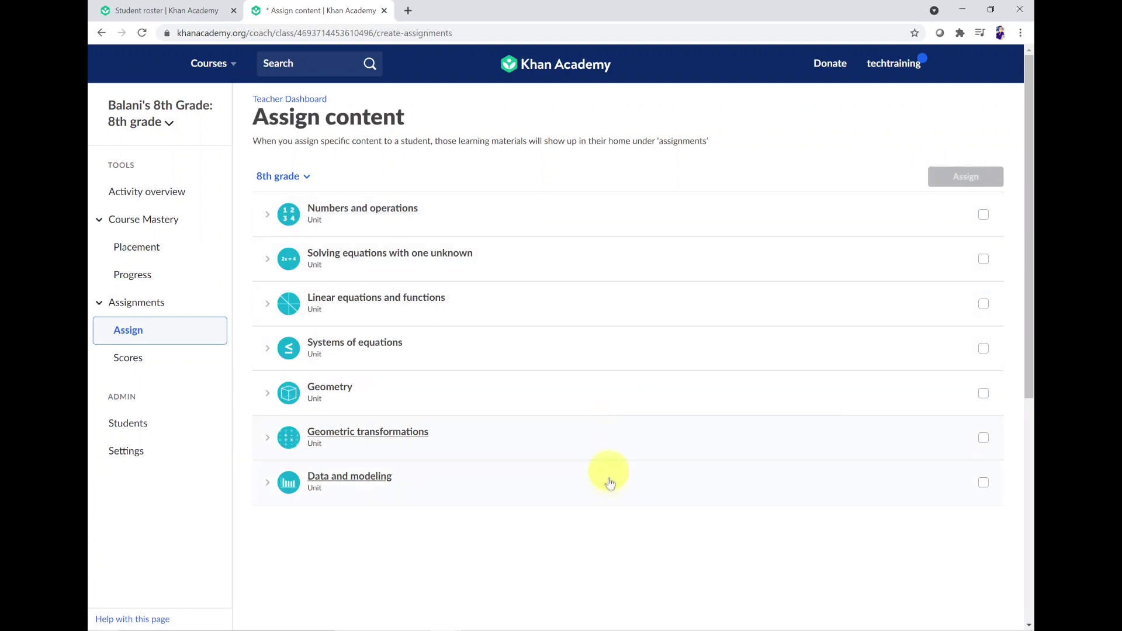
pyautogui.click(984, 215)
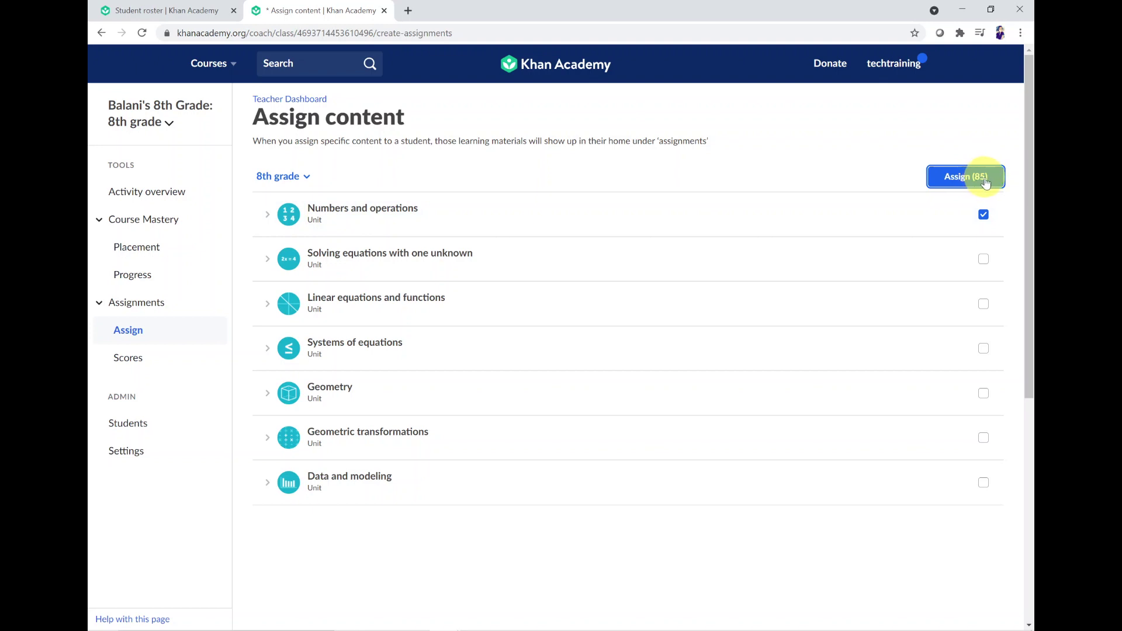
pyautogui.click(268, 218)
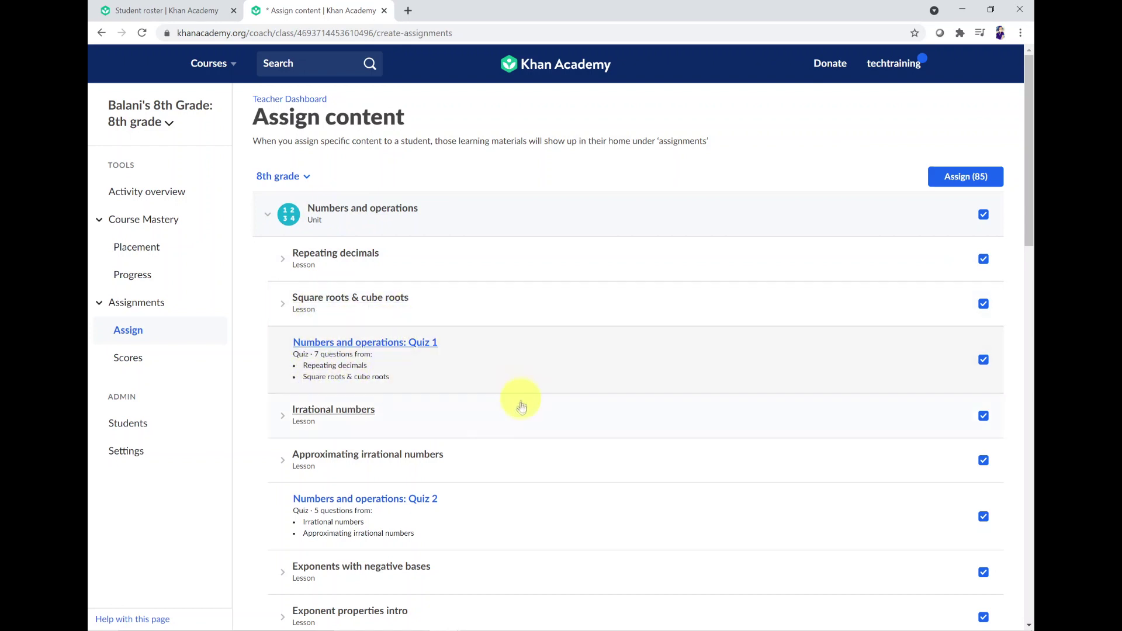
pyautogui.scroll(-4, 501, 369)
# Step: Untick the whole Numbers and operations unit and browse its lessons
pyautogui.scroll(10, 502, 408)
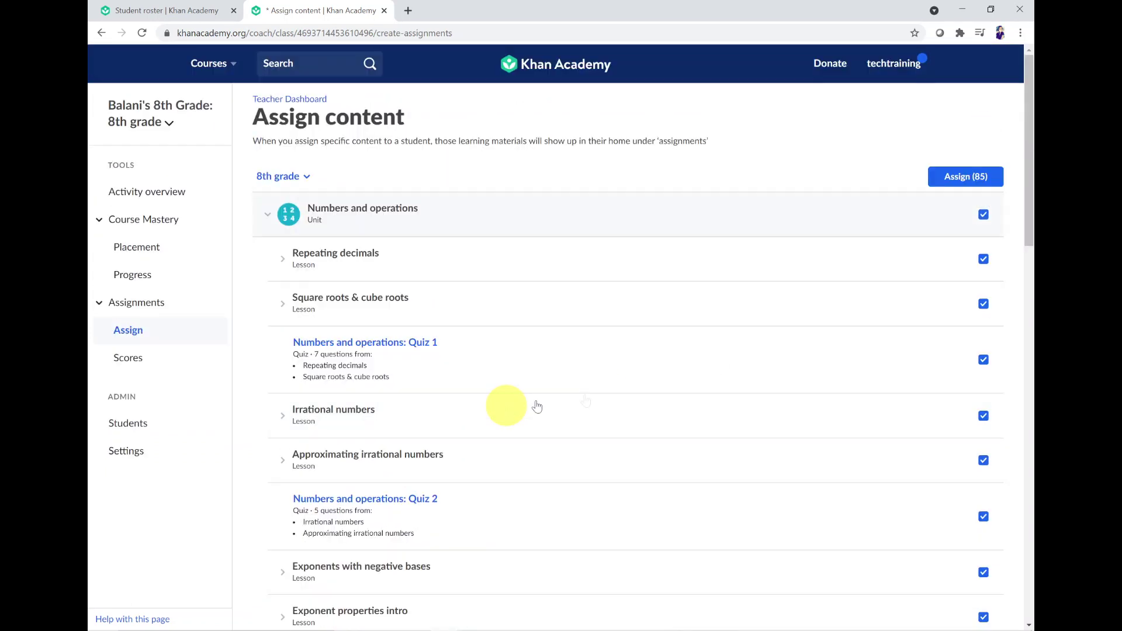
pyautogui.click(968, 176)
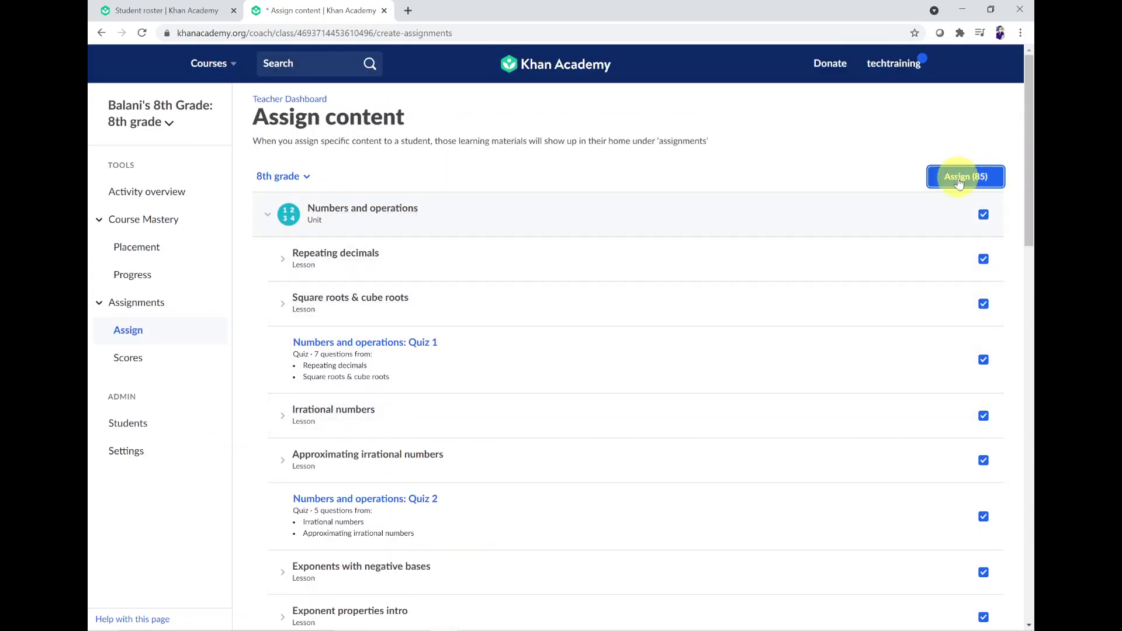
pyautogui.click(984, 215)
pyautogui.scroll(-3, 929, 285)
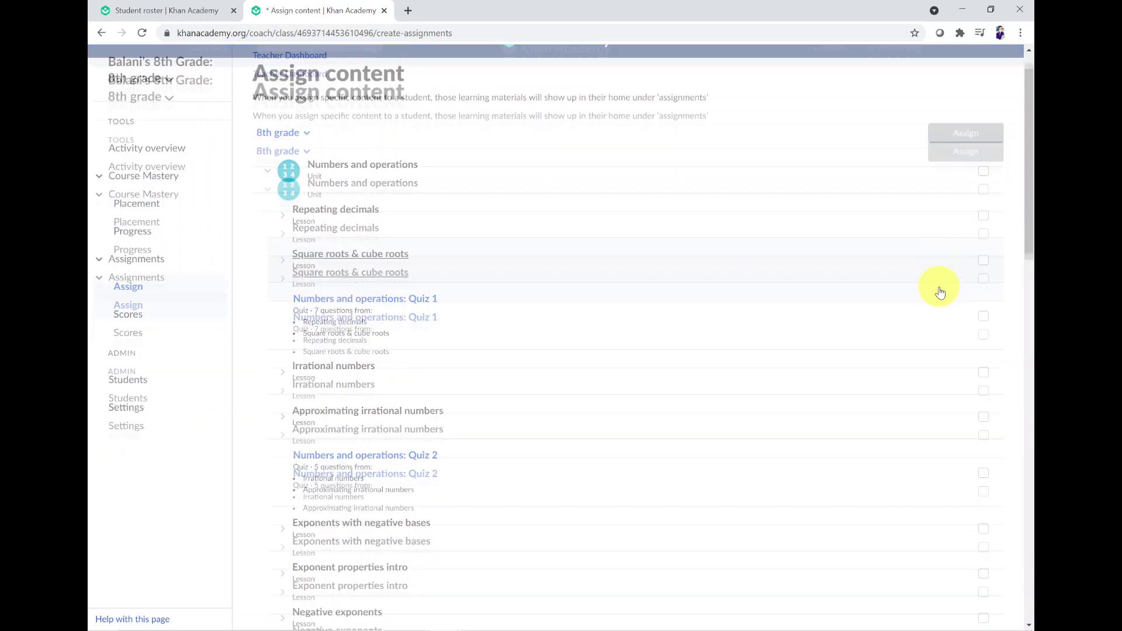
pyautogui.scroll(-1, 901, 308)
pyautogui.scroll(2, 900, 308)
pyautogui.scroll(1, 900, 308)
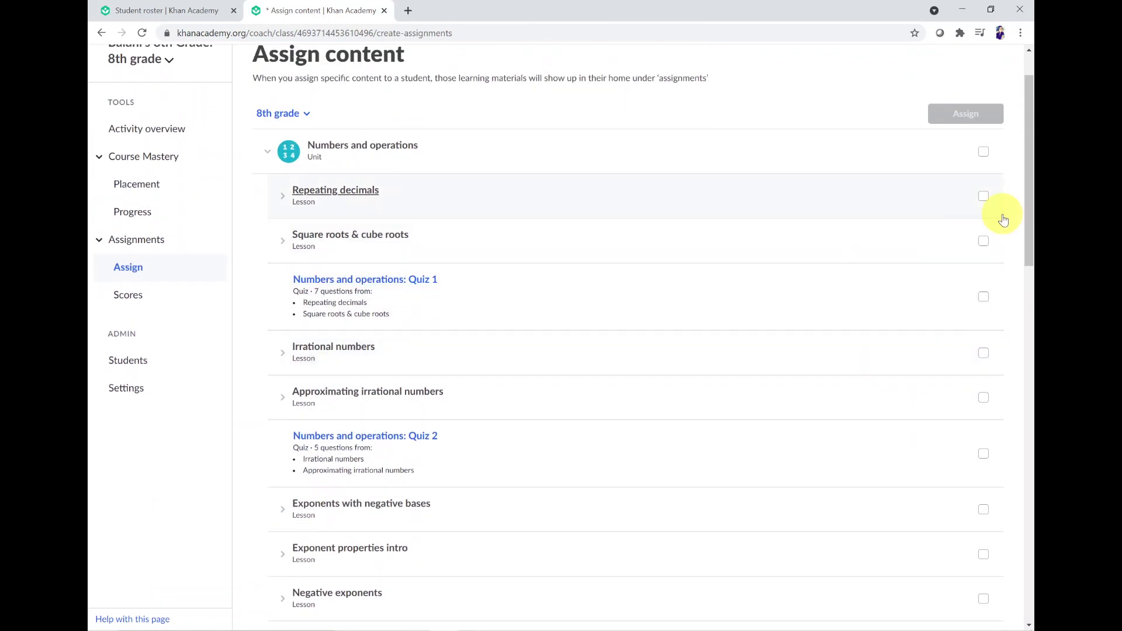
pyautogui.scroll(-2, 947, 273)
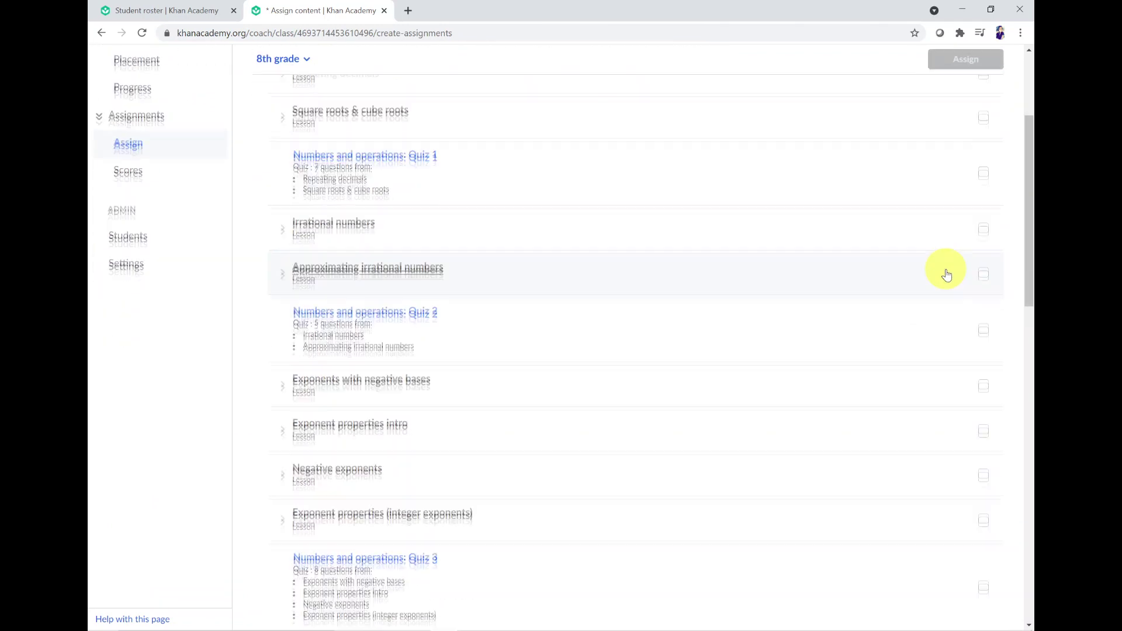
pyautogui.scroll(3, 959, 260)
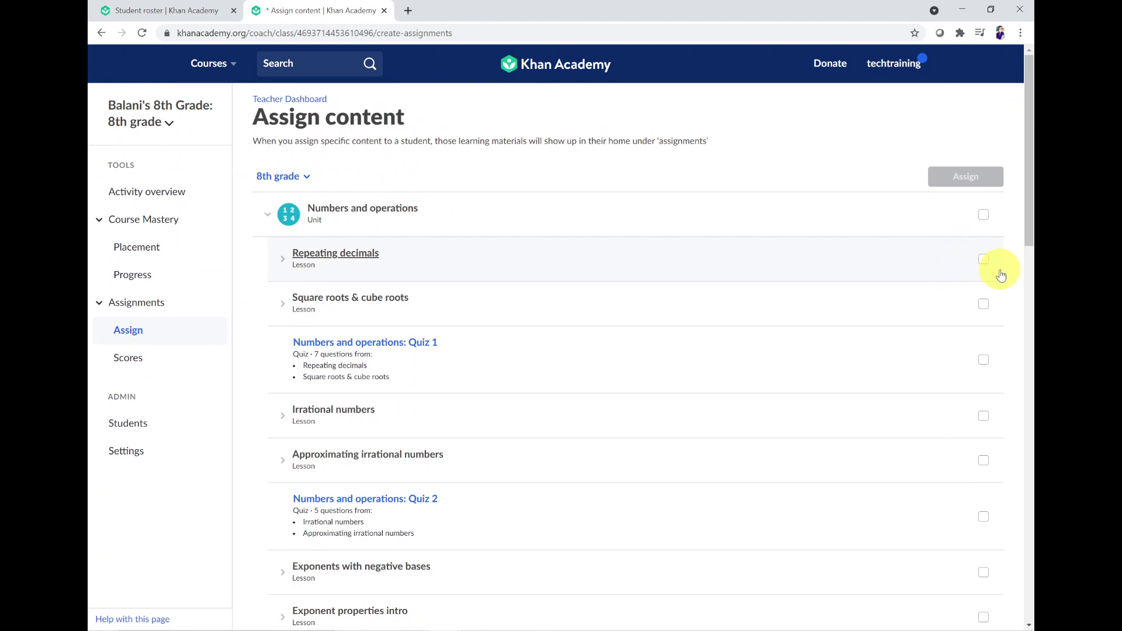
pyautogui.scroll(-7, 964, 278)
pyautogui.scroll(-3, 932, 288)
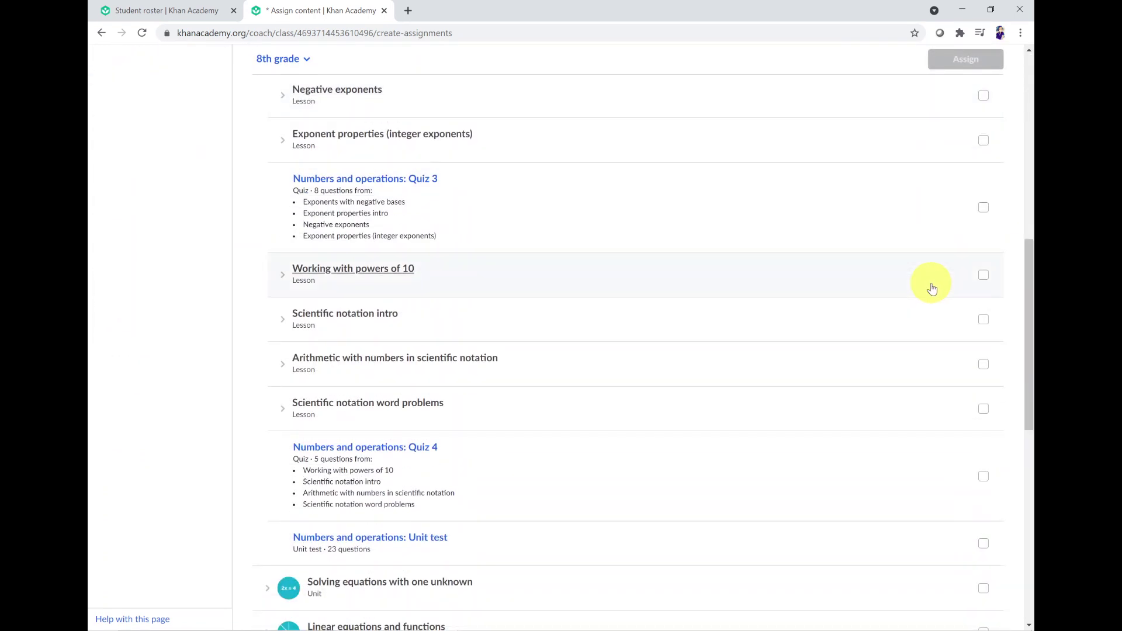
pyautogui.scroll(1, 932, 288)
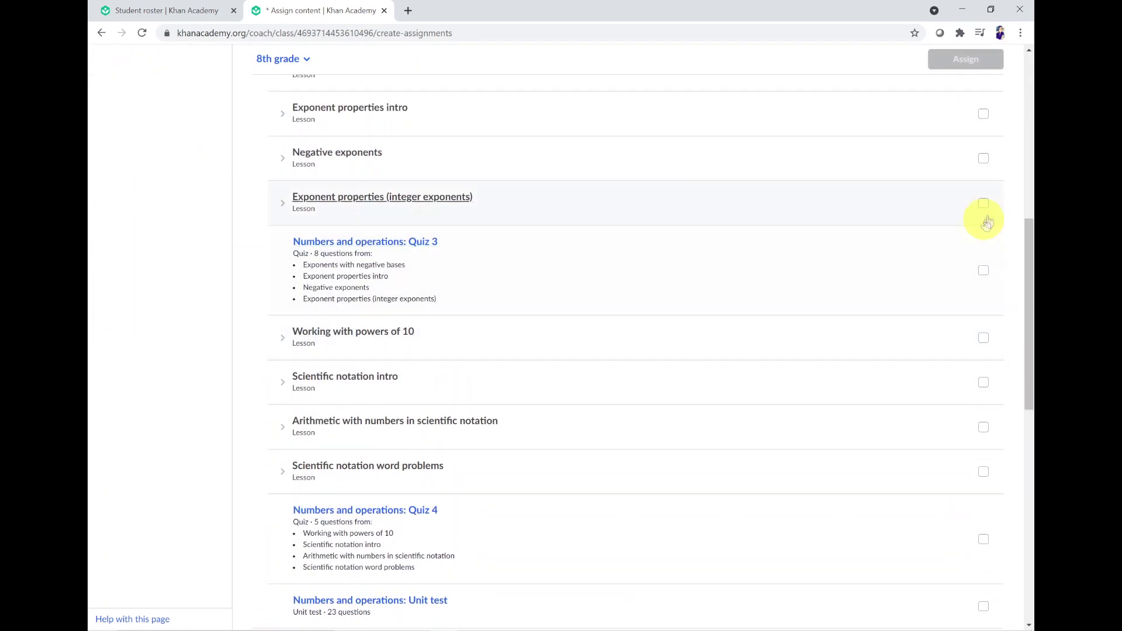
# Step: Select the Exponent properties (integer exponents) lesson
pyautogui.click(984, 203)
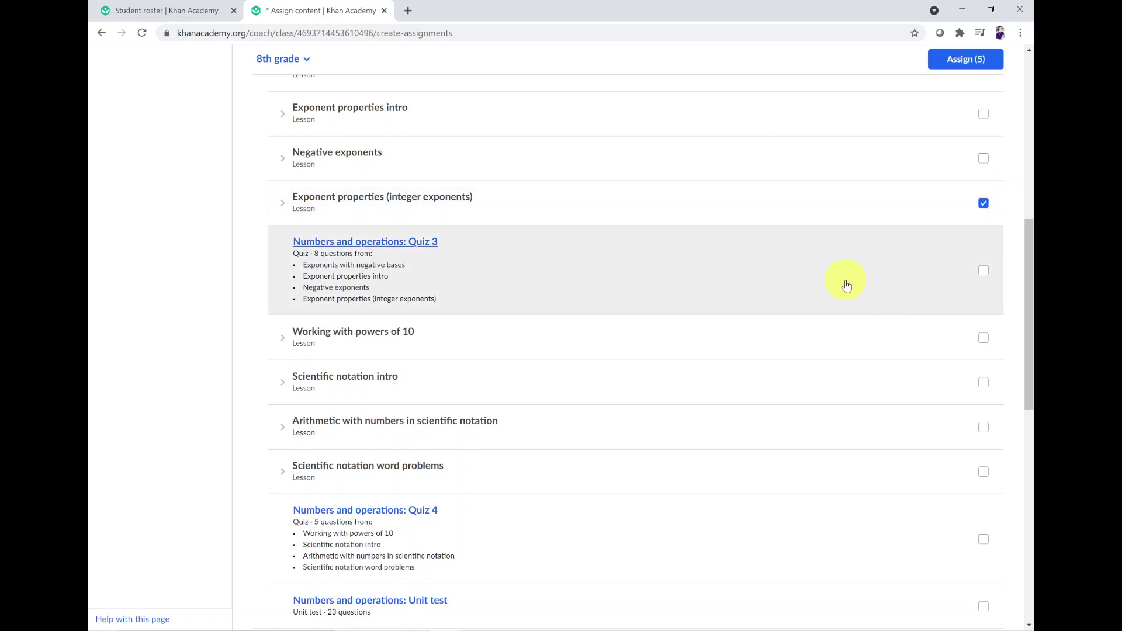
pyautogui.scroll(1, 702, 298)
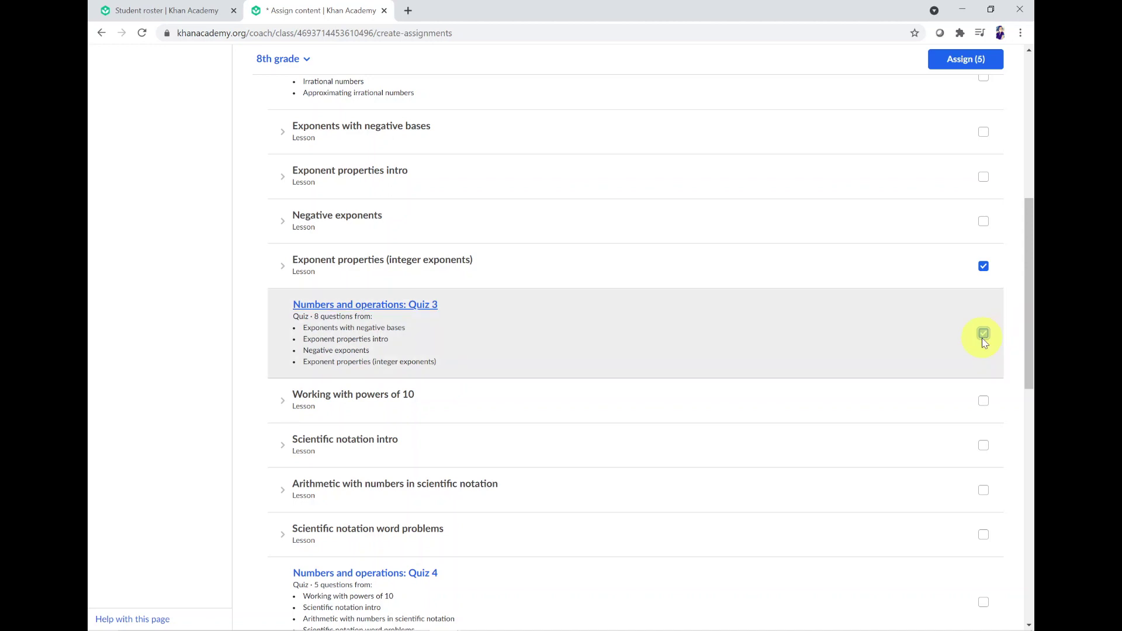
pyautogui.scroll(10, 877, 342)
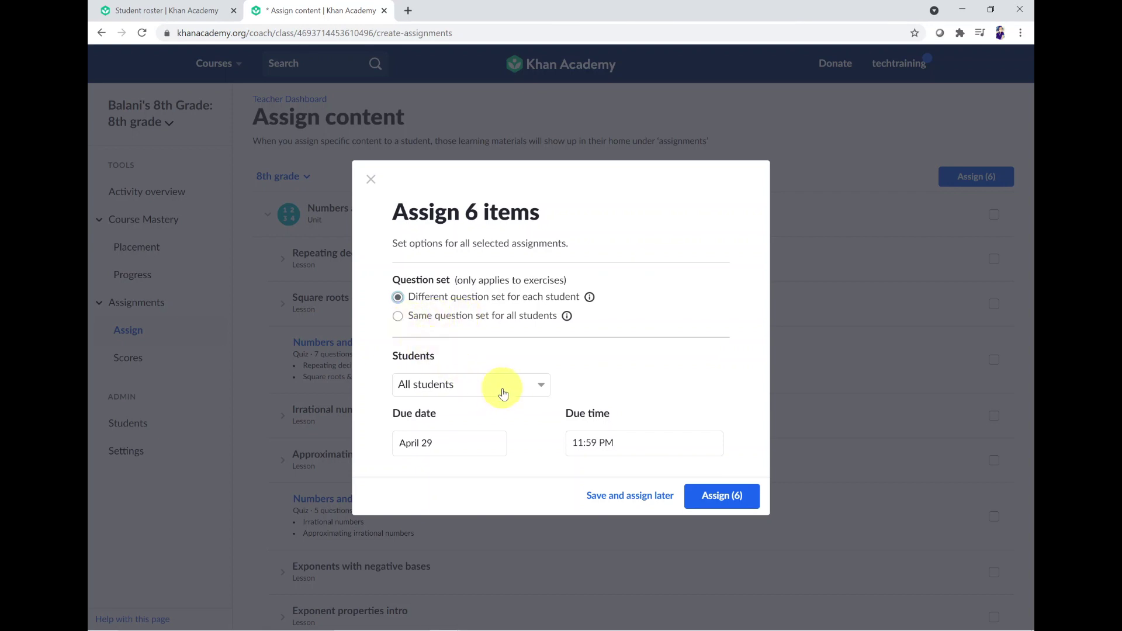
# Step: Limit the assignment to the first two listed students instead of the whole class
pyautogui.click(503, 392)
pyautogui.scroll(-1, 501, 393)
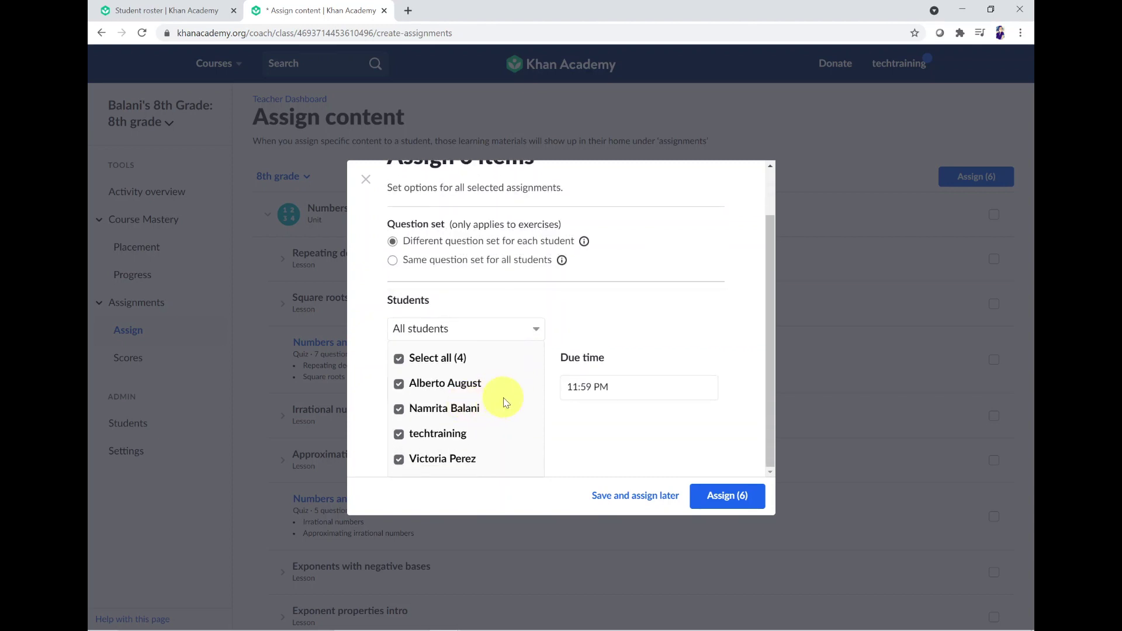
pyautogui.click(400, 359)
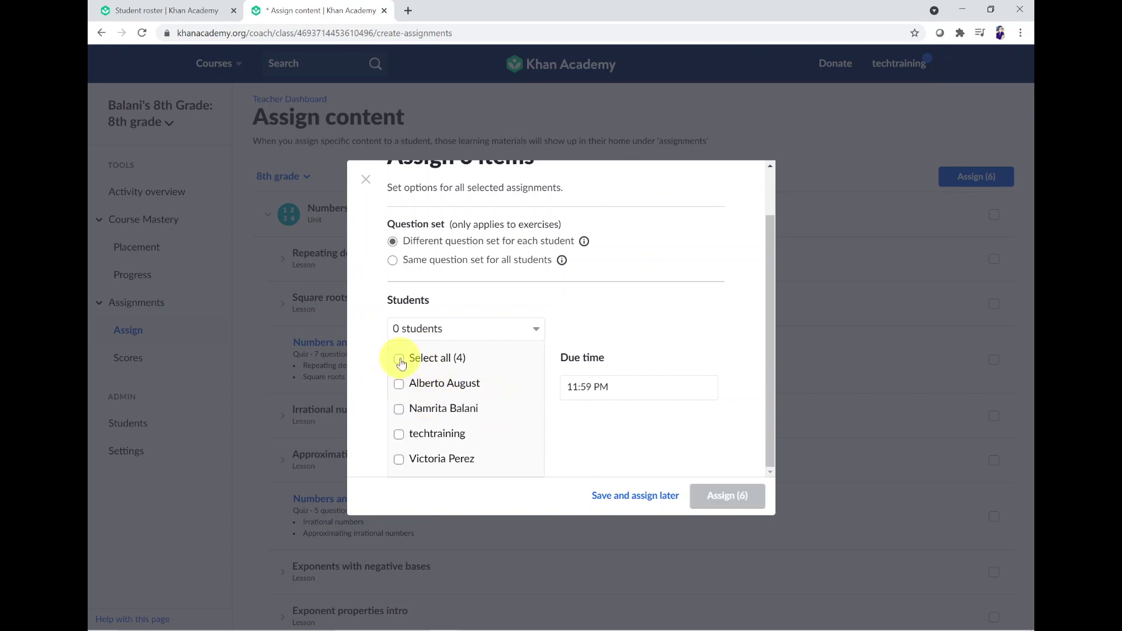
pyautogui.click(399, 412)
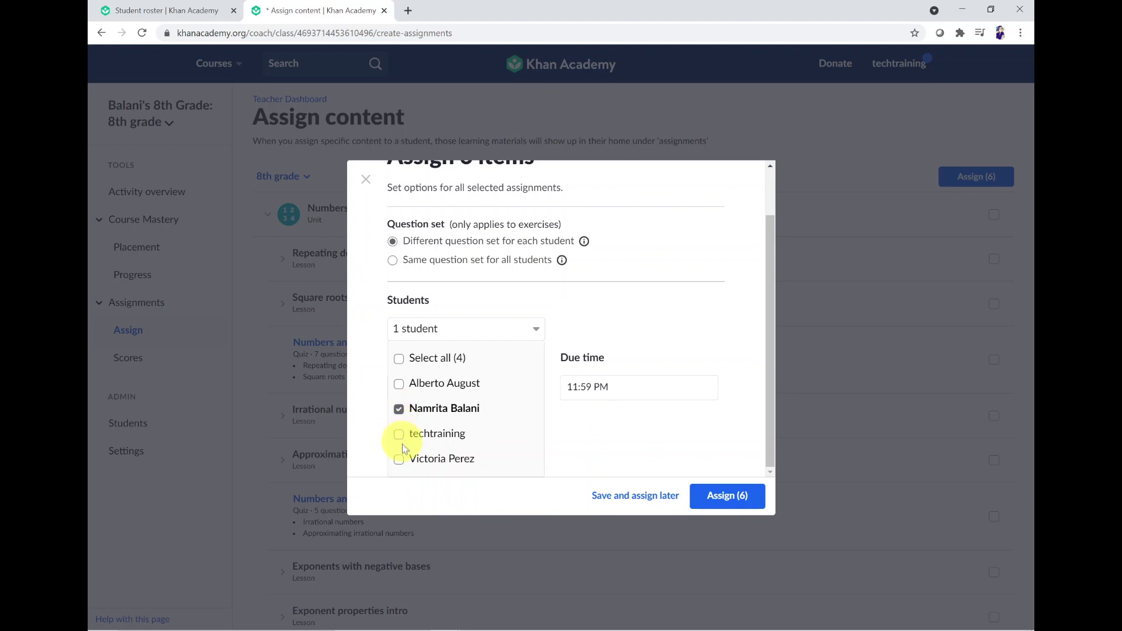
pyautogui.click(399, 384)
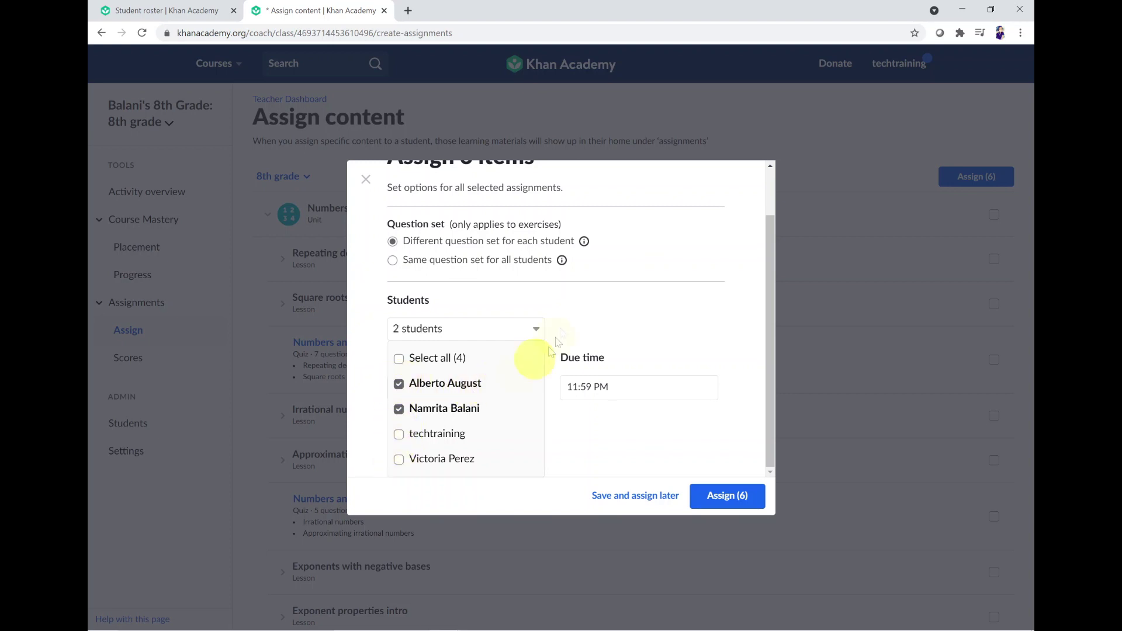
pyautogui.click(597, 337)
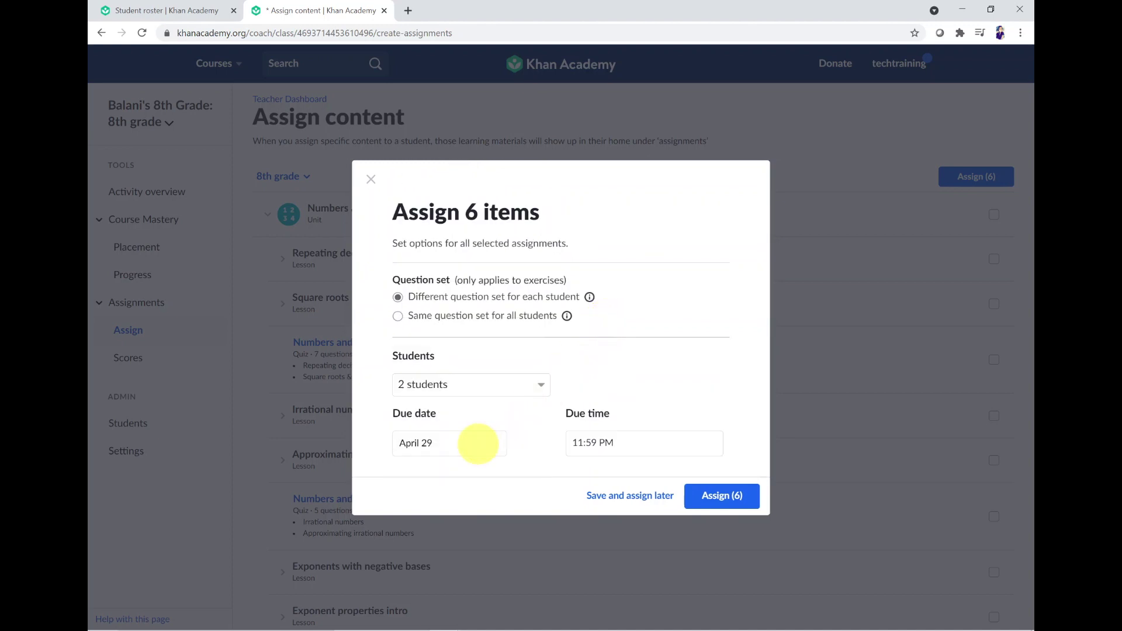
# Step: Set the due date to May 7 at 11:59 PM and assign the six items
pyautogui.click(461, 444)
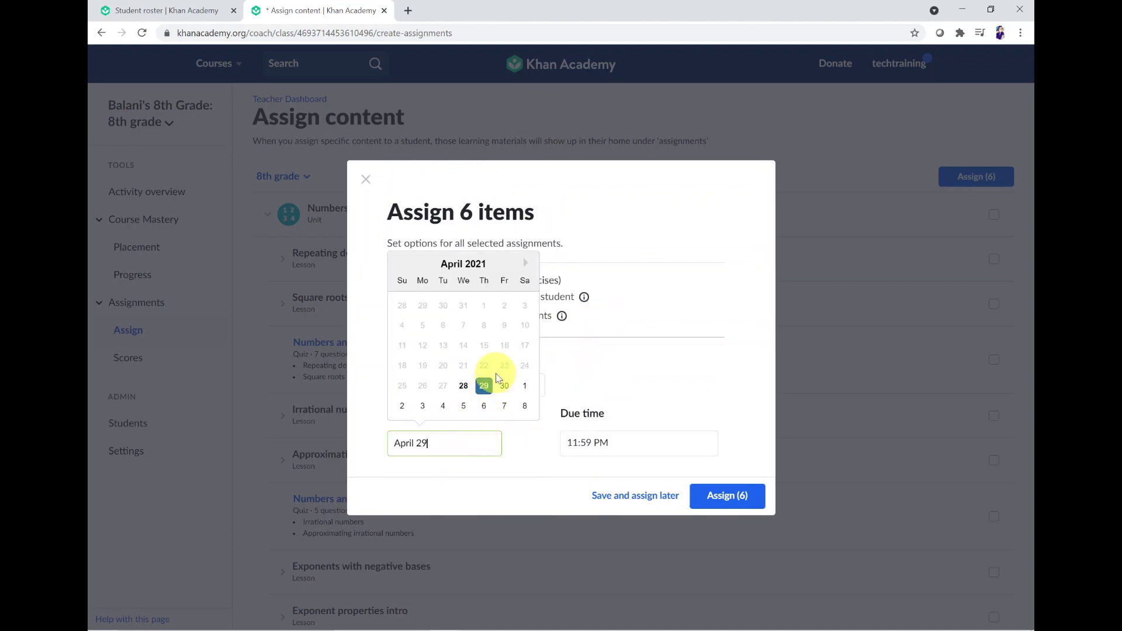
pyautogui.click(503, 408)
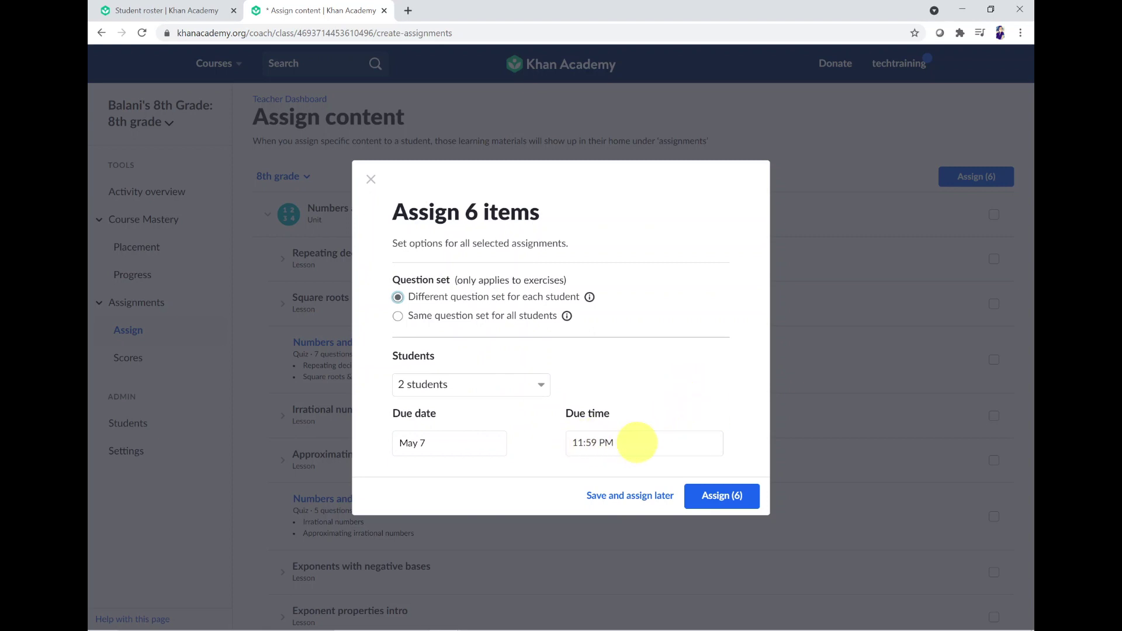
pyautogui.click(637, 442)
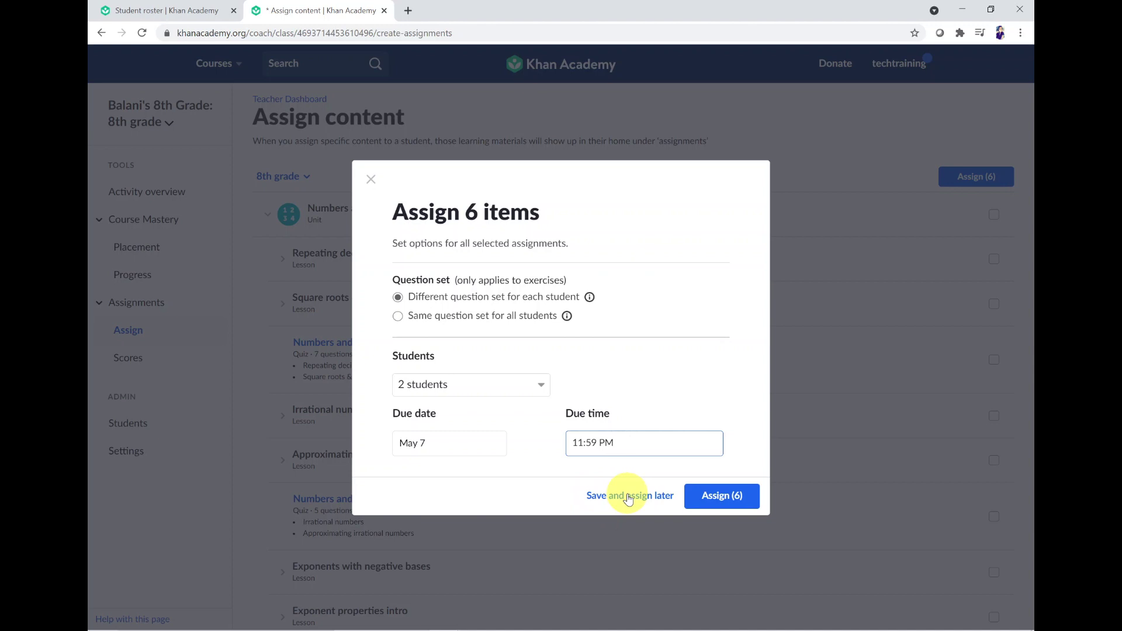
pyautogui.click(731, 505)
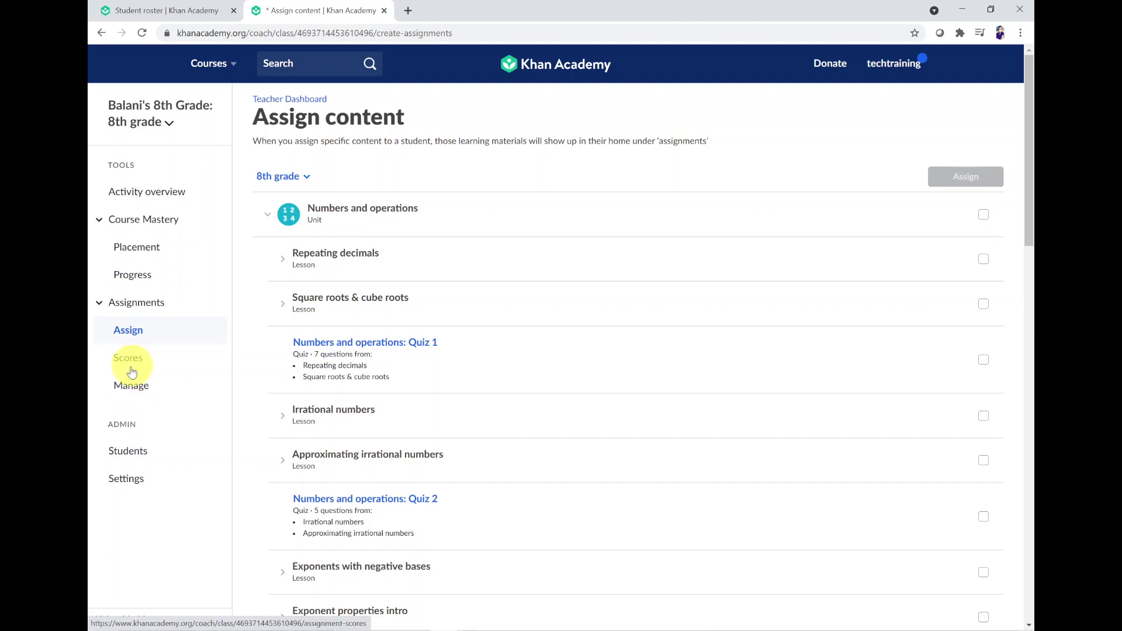
# Step: Review the six assignments under Scores > Manage, checking the Powers of zero options menu
pyautogui.click(129, 373)
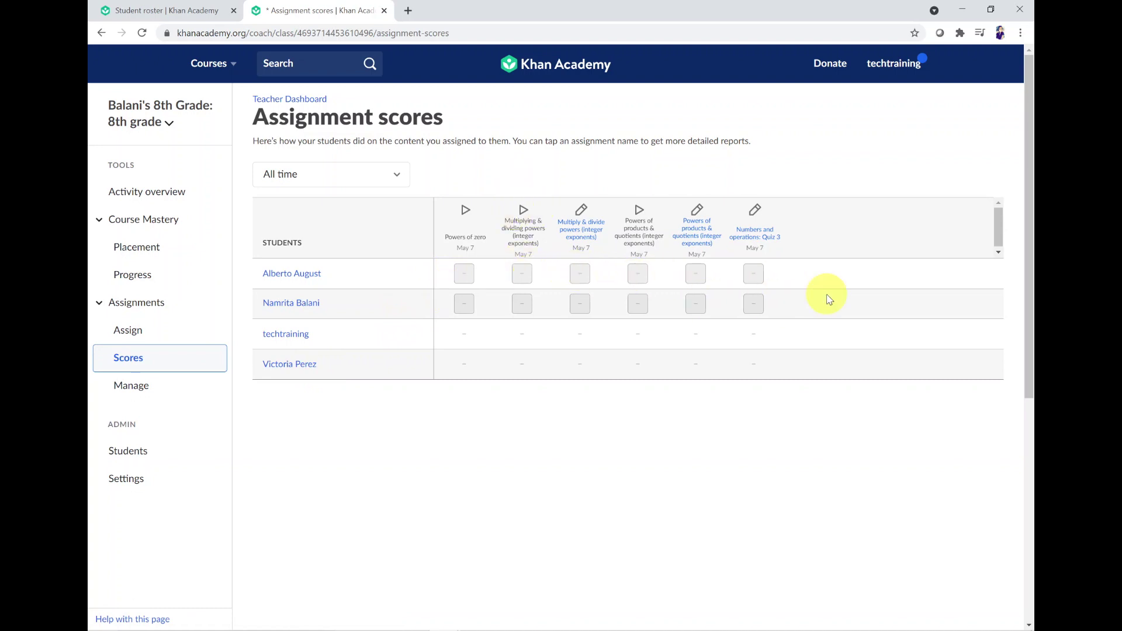
pyautogui.click(133, 390)
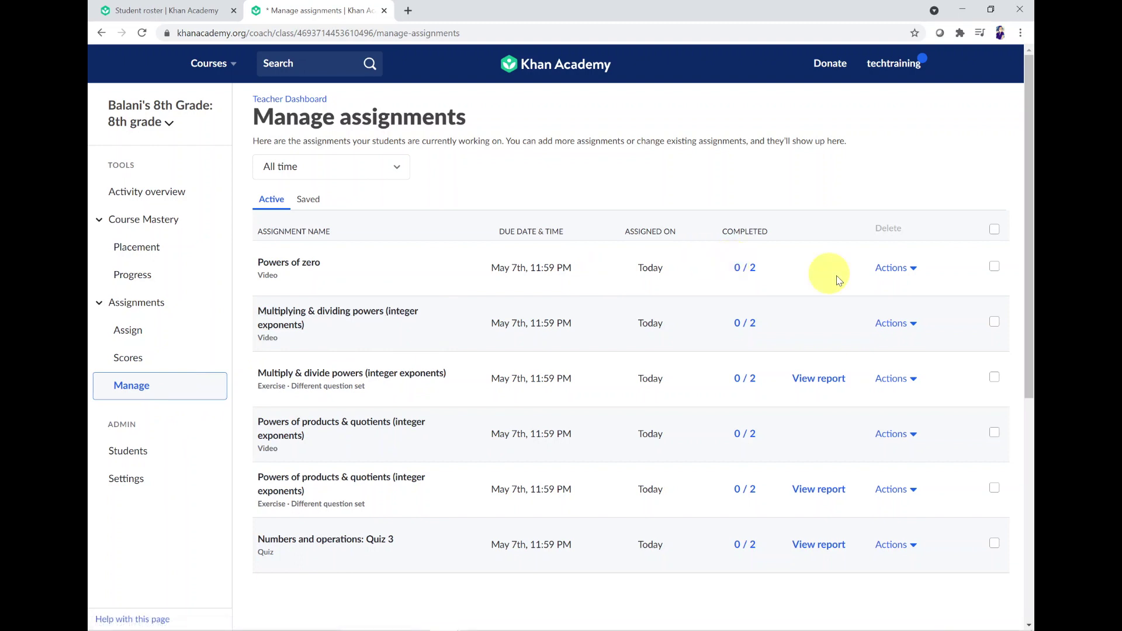
pyautogui.click(907, 275)
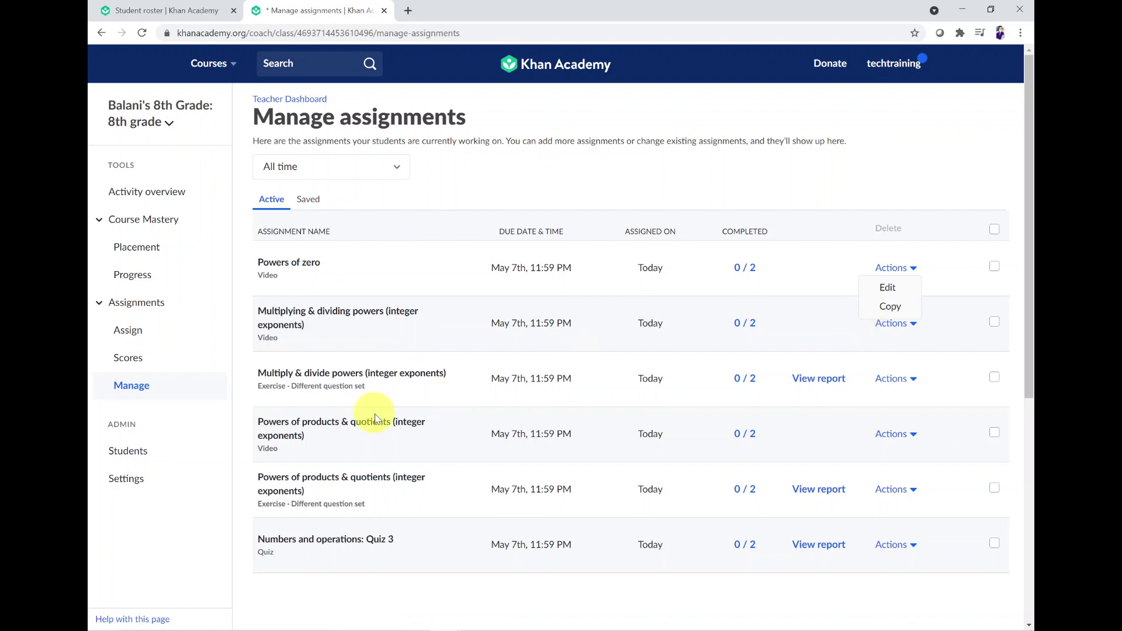
pyautogui.click(477, 608)
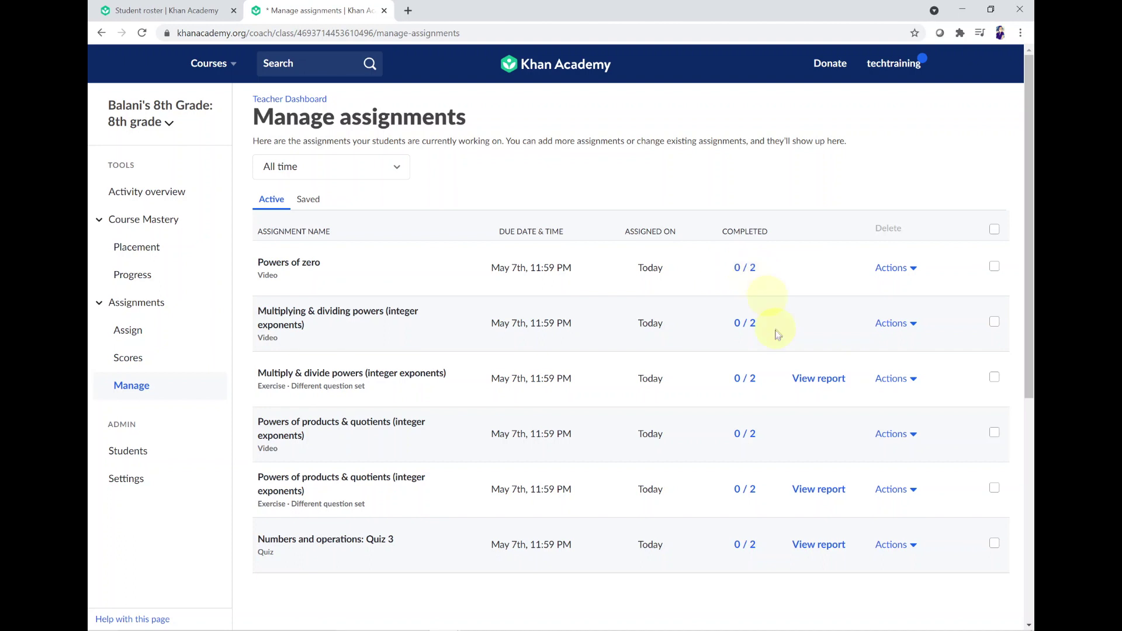
pyautogui.scroll(-2, 772, 332)
pyautogui.scroll(2, 773, 332)
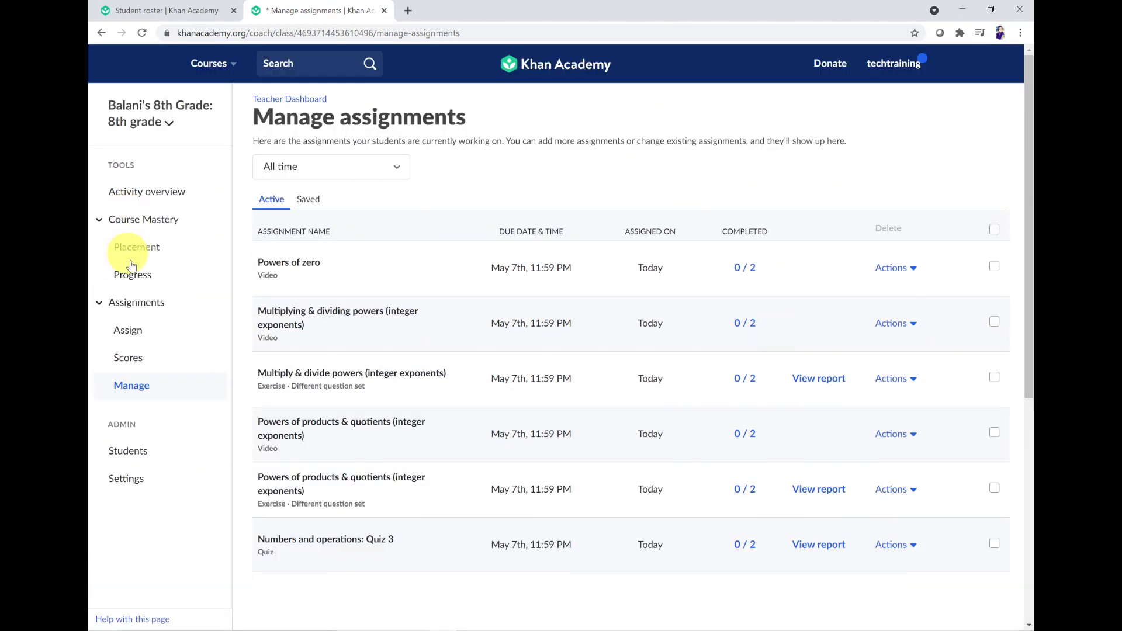
# Step: Open the student roster, check the first student's actions, then visit the Activity overview
pyautogui.click(140, 457)
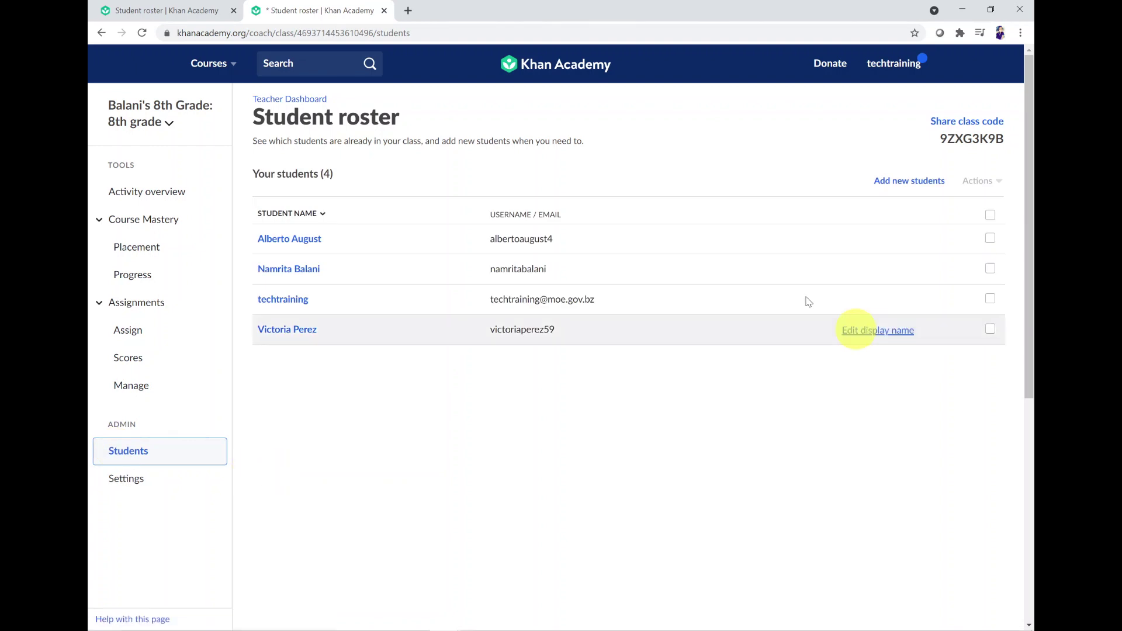
pyautogui.click(990, 238)
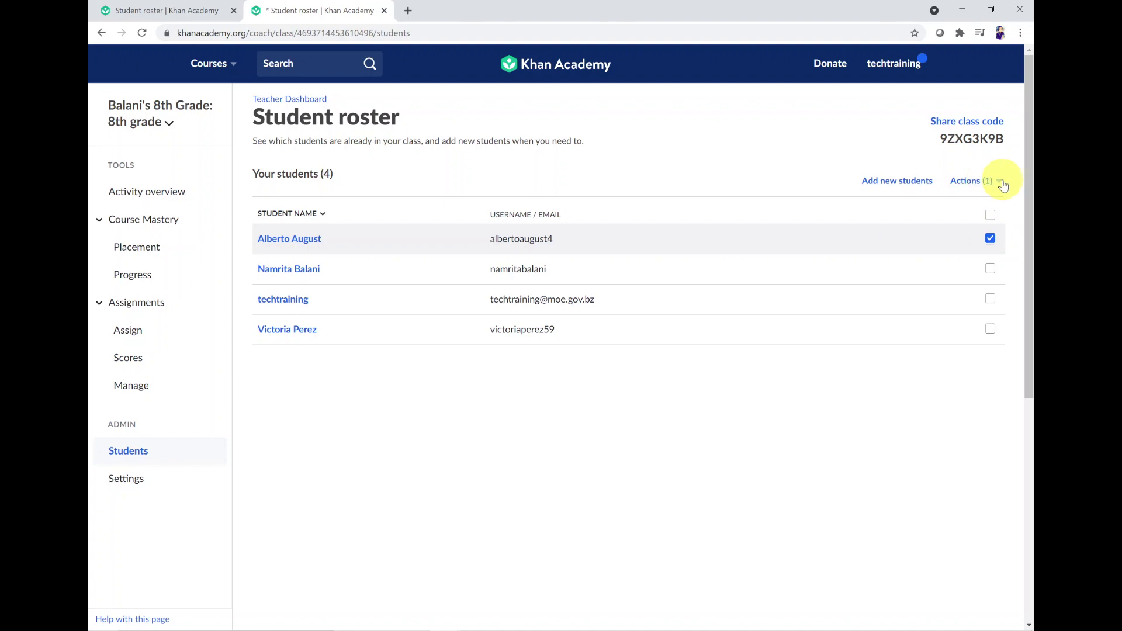
pyautogui.click(1001, 183)
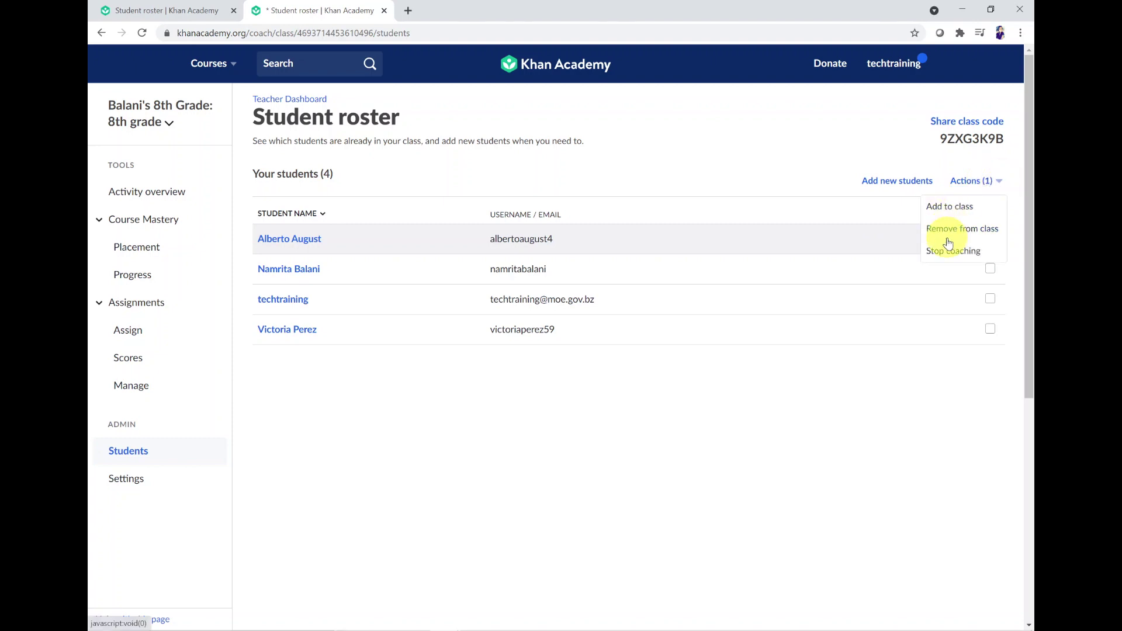
pyautogui.click(809, 402)
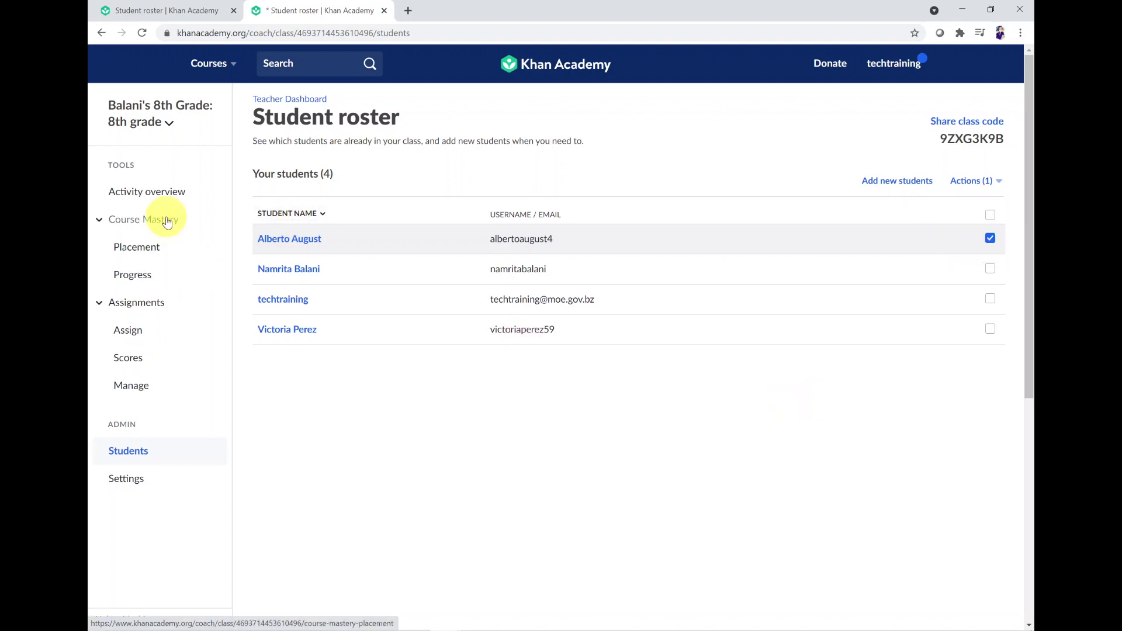
pyautogui.click(165, 191)
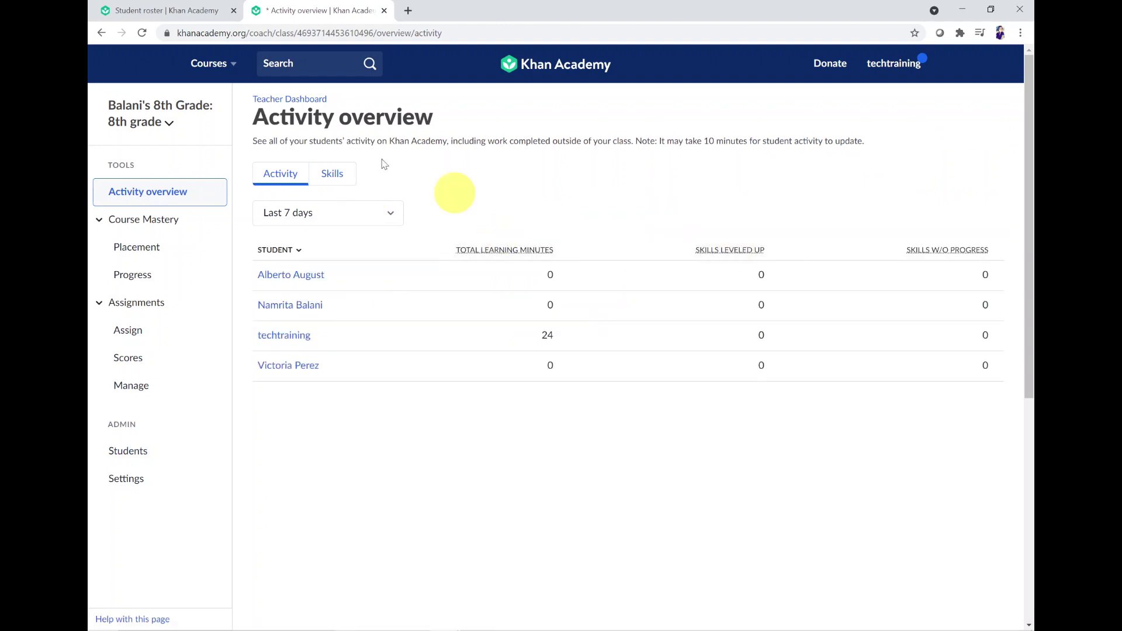
pyautogui.click(302, 69)
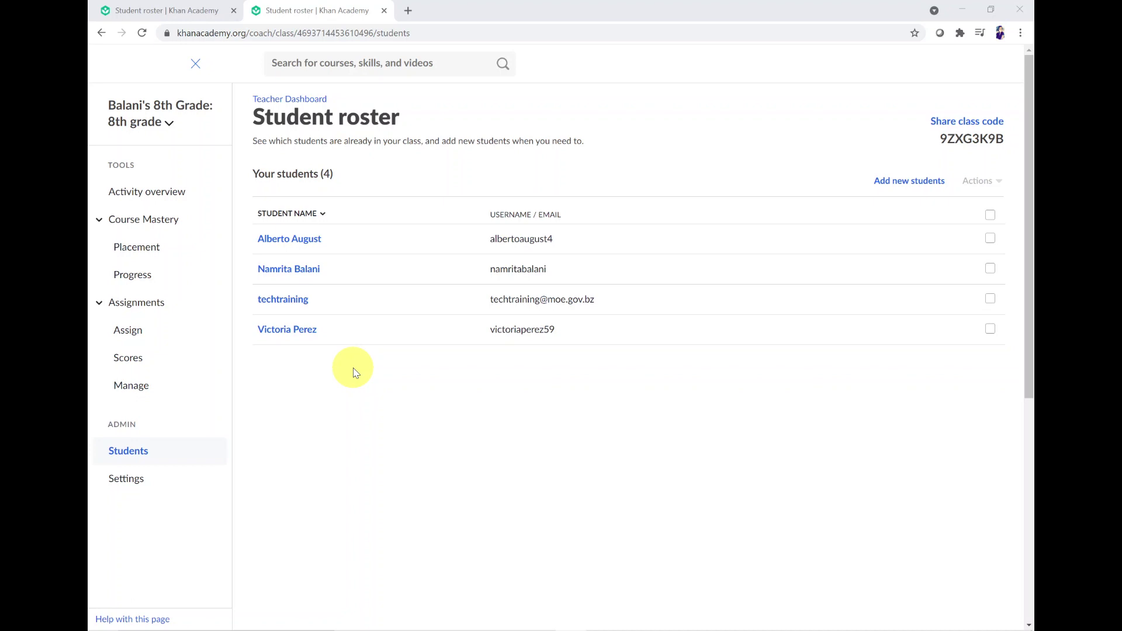
pyautogui.click(308, 100)
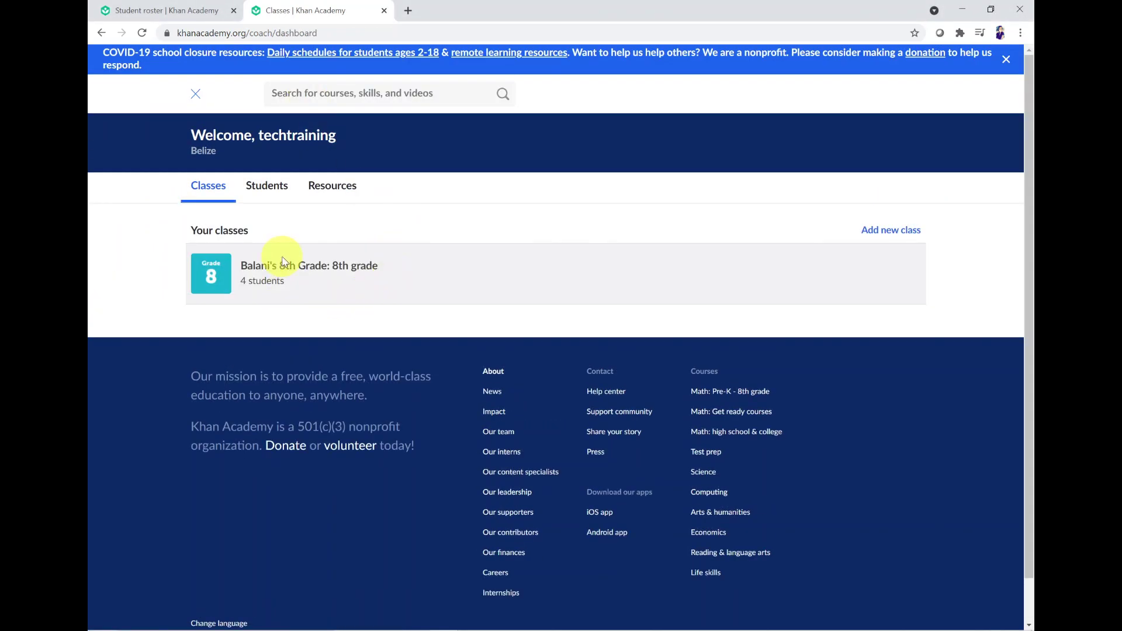
pyautogui.click(264, 186)
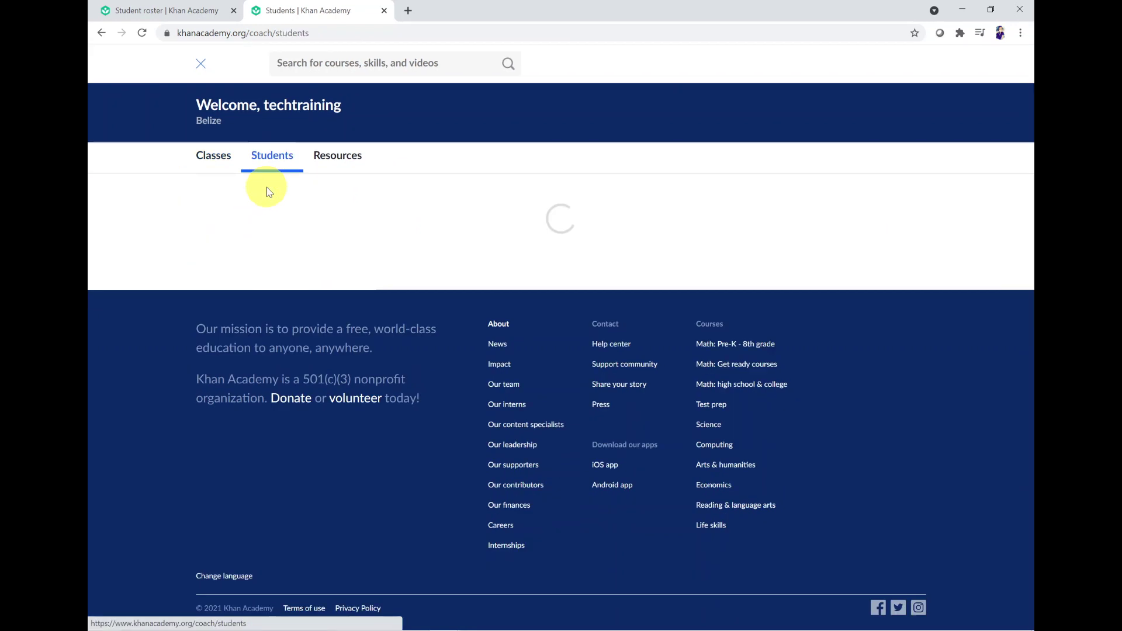
pyautogui.click(331, 163)
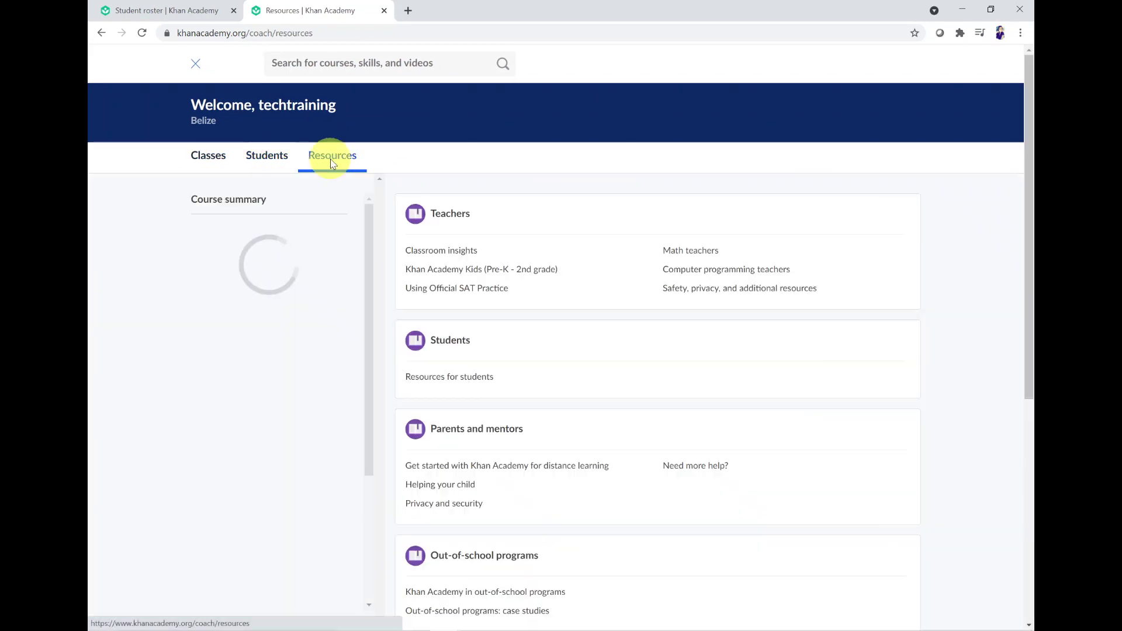
pyautogui.scroll(-2, 764, 363)
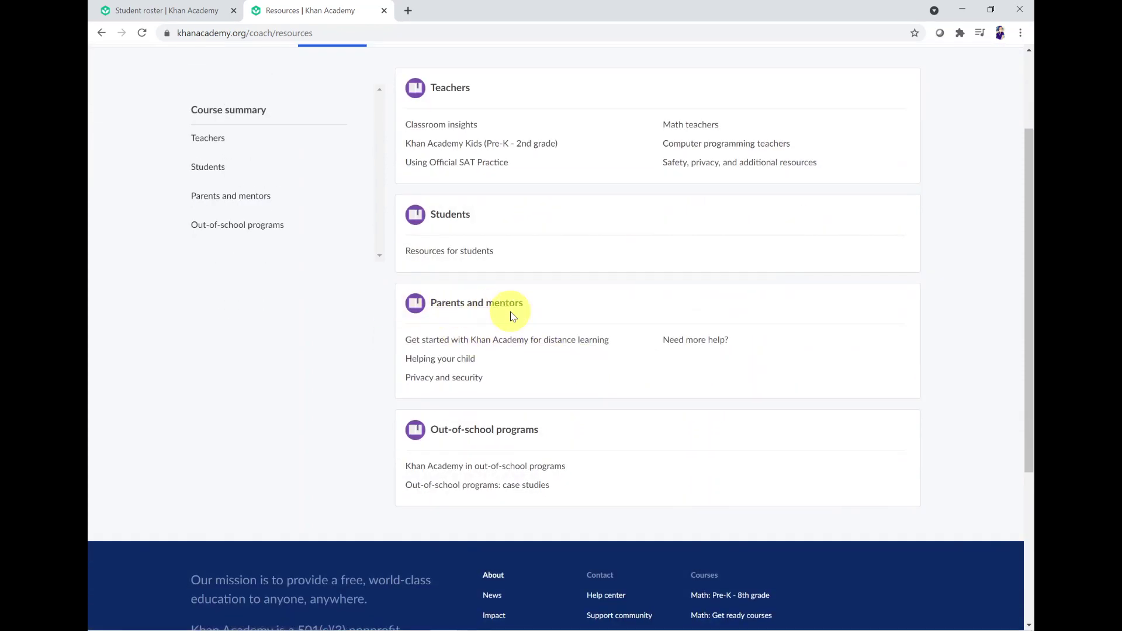
pyautogui.scroll(2, 510, 314)
pyautogui.scroll(-2, 508, 313)
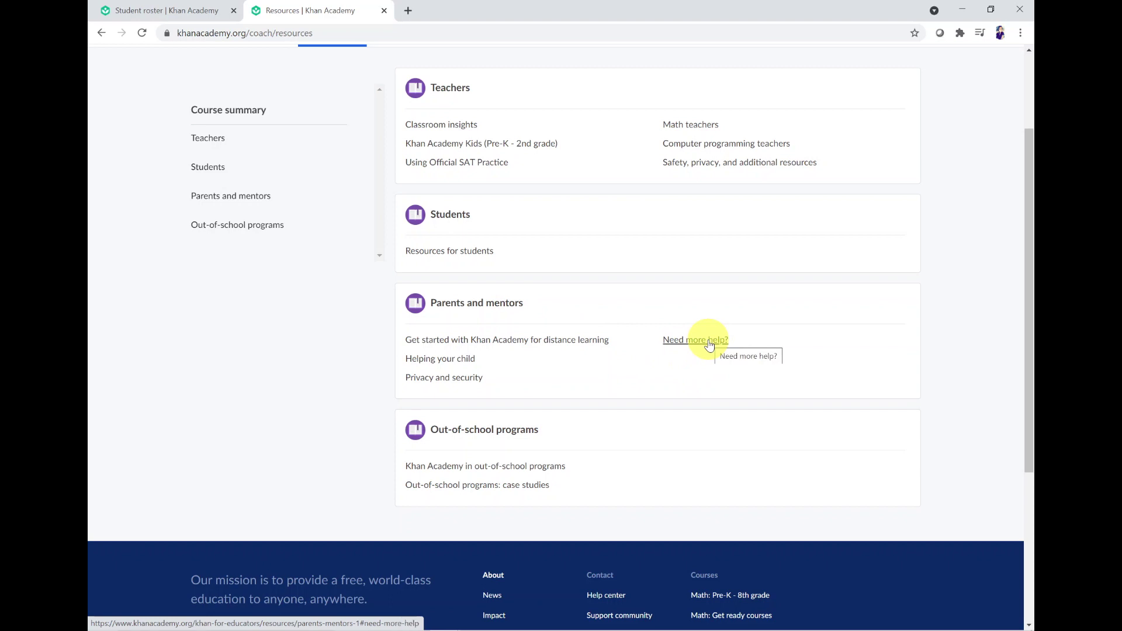
pyautogui.scroll(2, 709, 342)
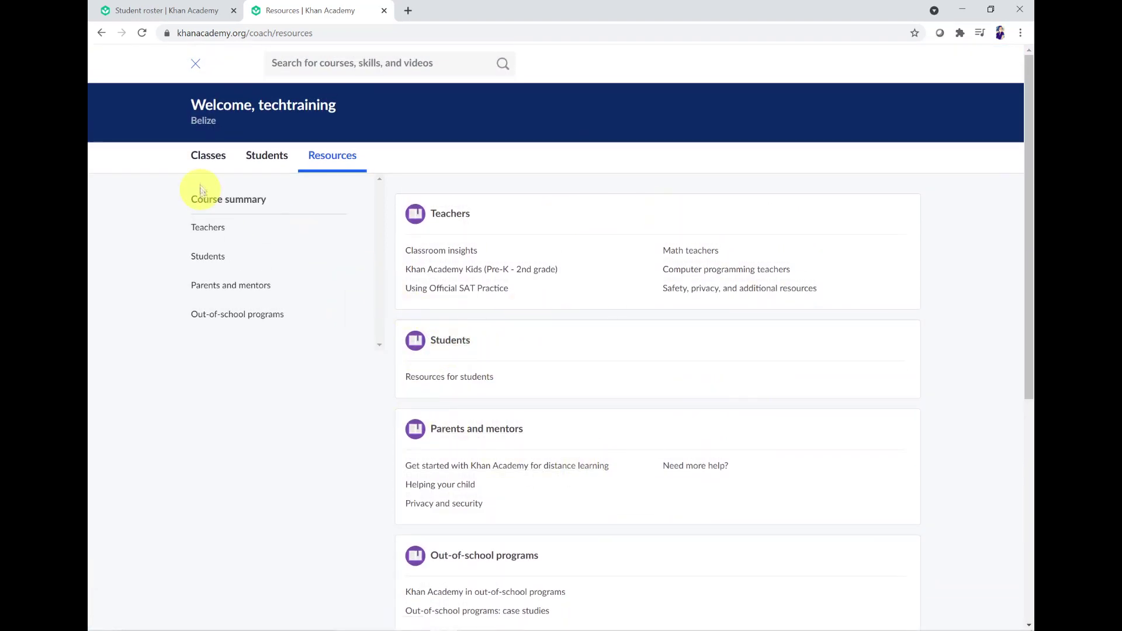
pyautogui.click(212, 168)
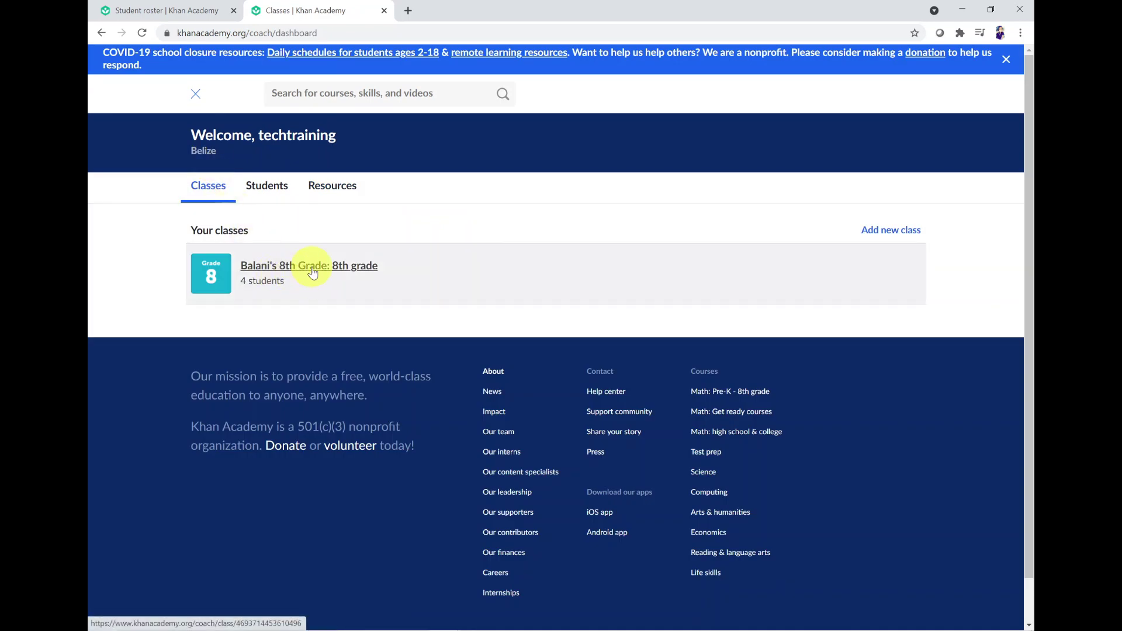
pyautogui.click(307, 270)
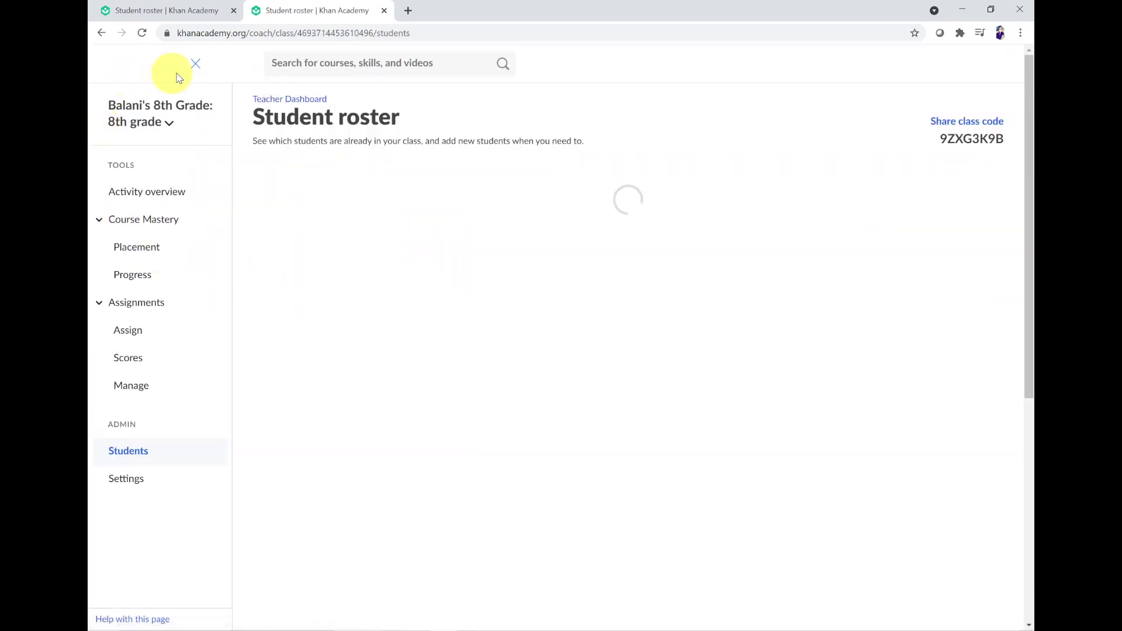